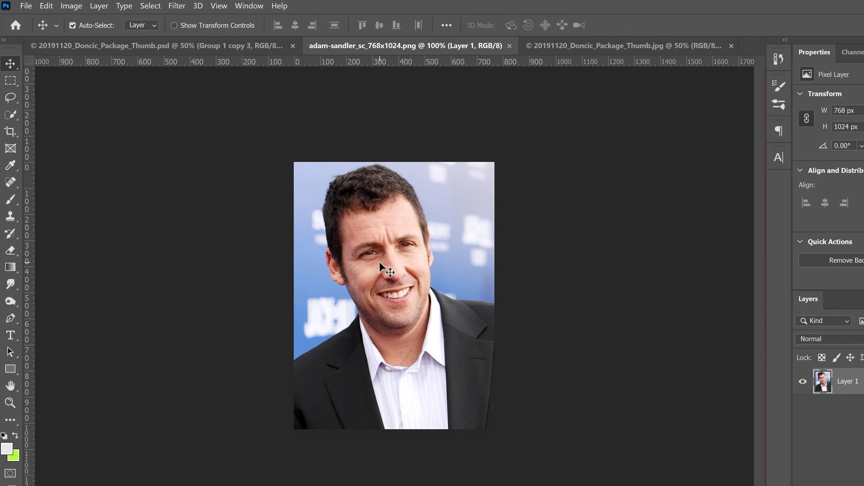
Copy the portrait from adam-sandler_sc_768x1024.png into the 20191120_Doncic_Package_Thumb.jpg document, accepting the colour profile conversion.
left_click_drag(380, 263, 579, 45)
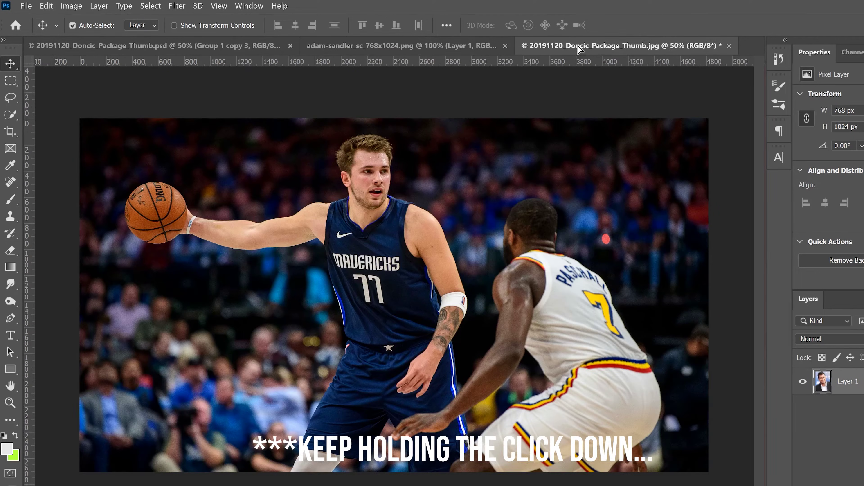
left_click_drag(439, 144, 379, 262)
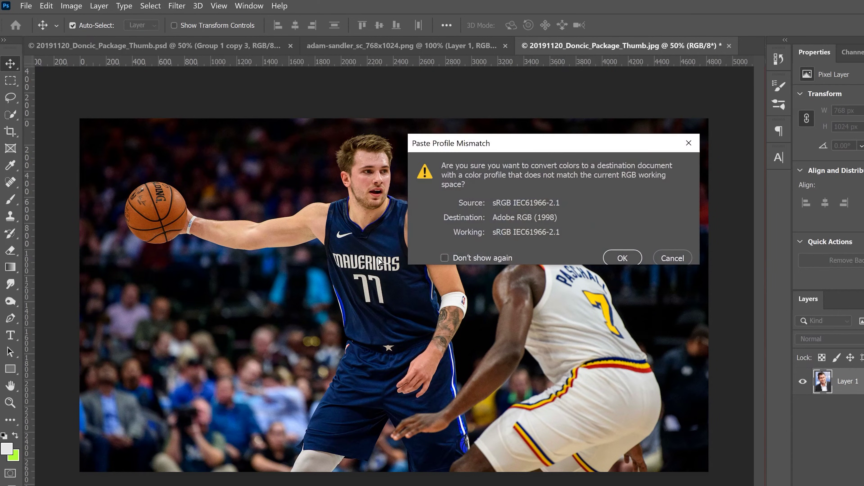
left_click(613, 256)
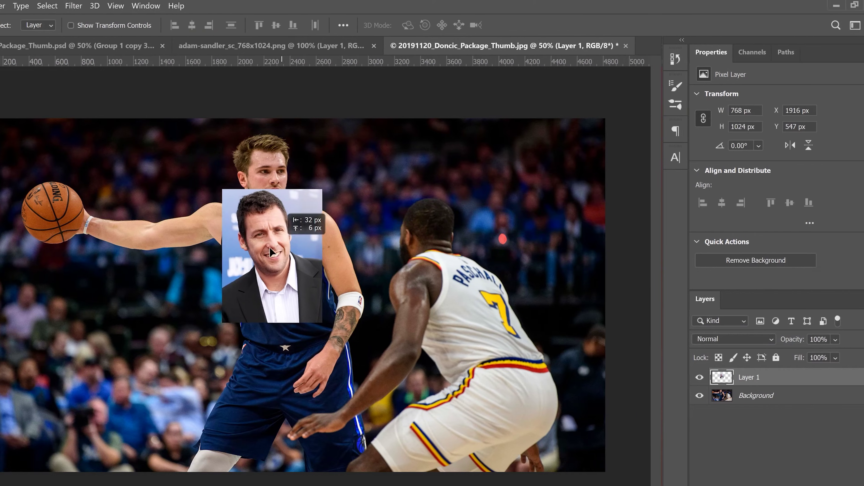
Move the portrait layer over the outstretched arm, between the basketball and the Mavericks player's torso.
left_click_drag(392, 244, 246, 230)
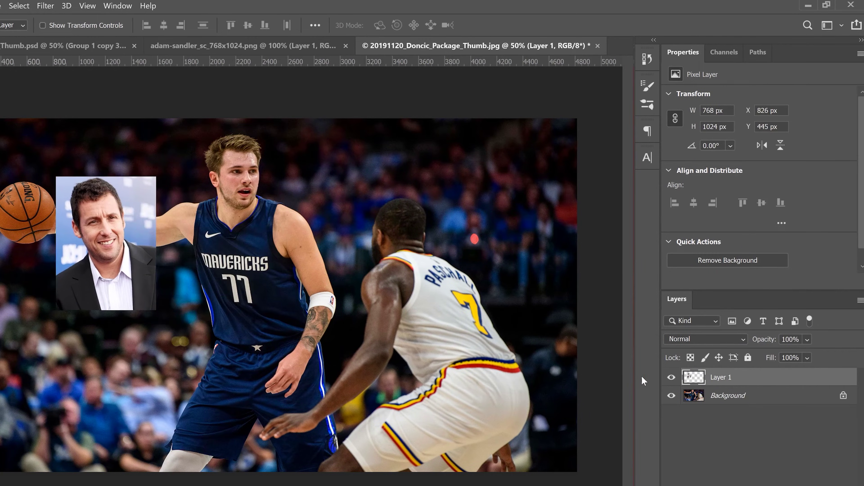
left_click(726, 401)
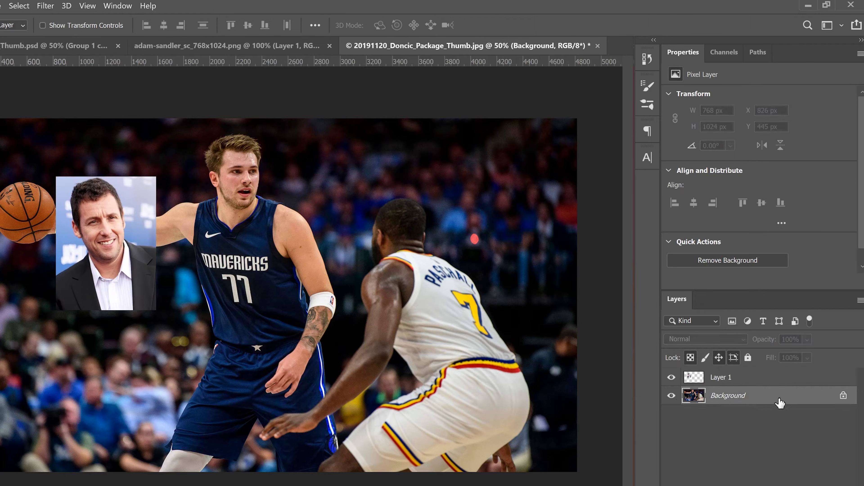
left_click(732, 382)
left_click_drag(118, 250, 142, 258)
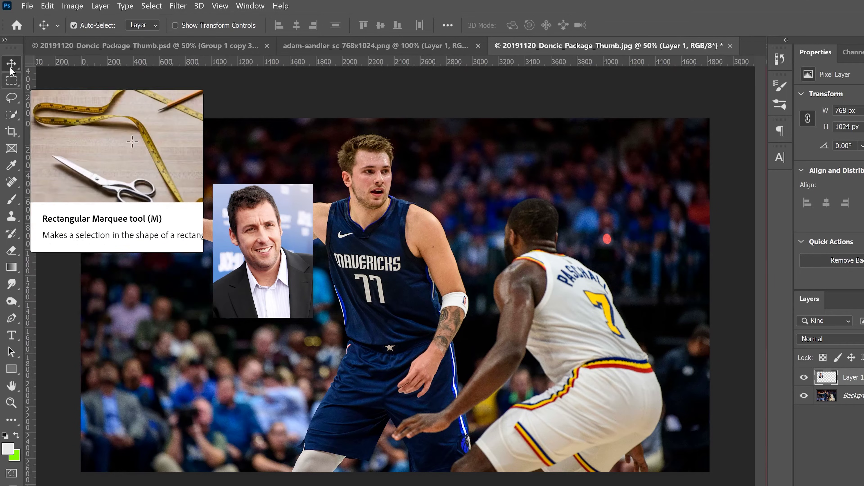
Select the man in the portrait layer with the Quick Selection tool's Select Subject command.
left_click(9, 119)
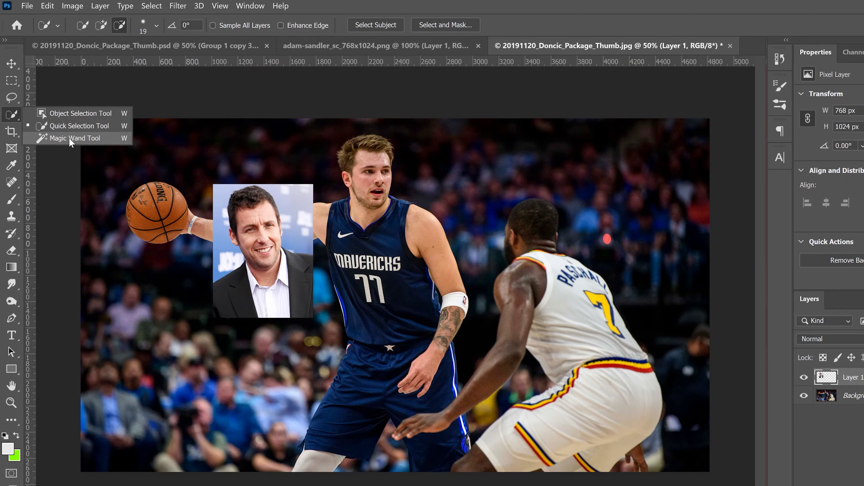
left_click(60, 127)
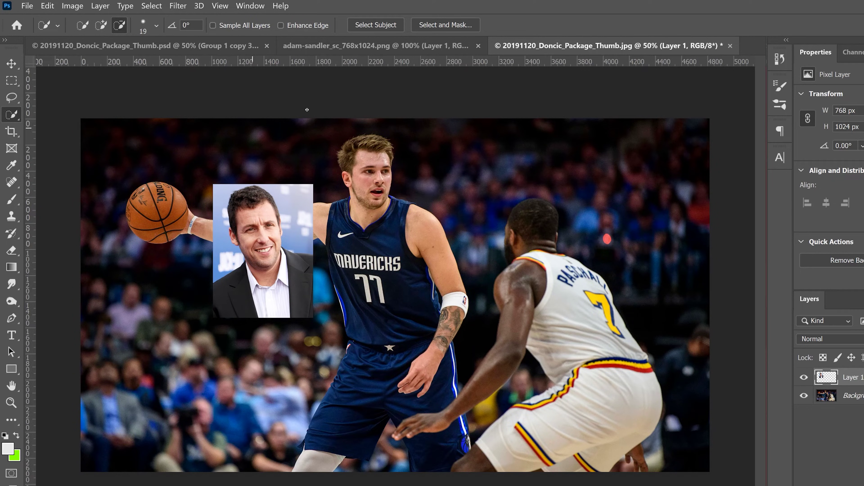
left_click(375, 26)
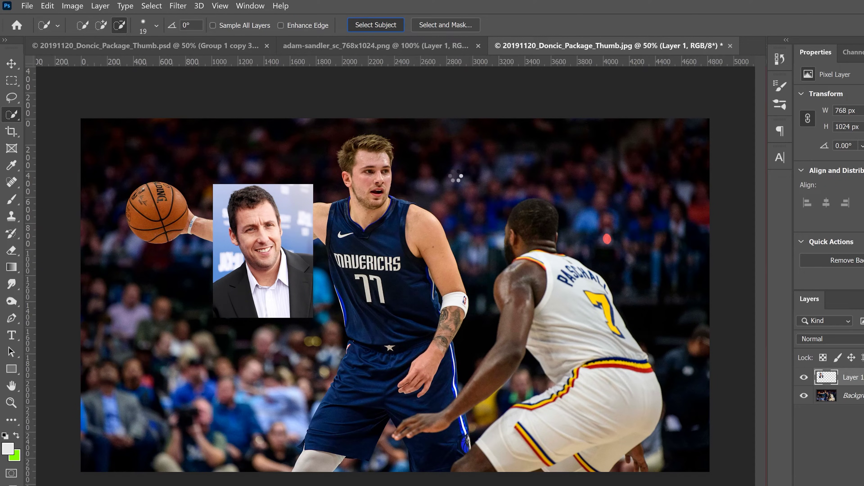
key("ctrl+plus")
key("ctrl+plus")
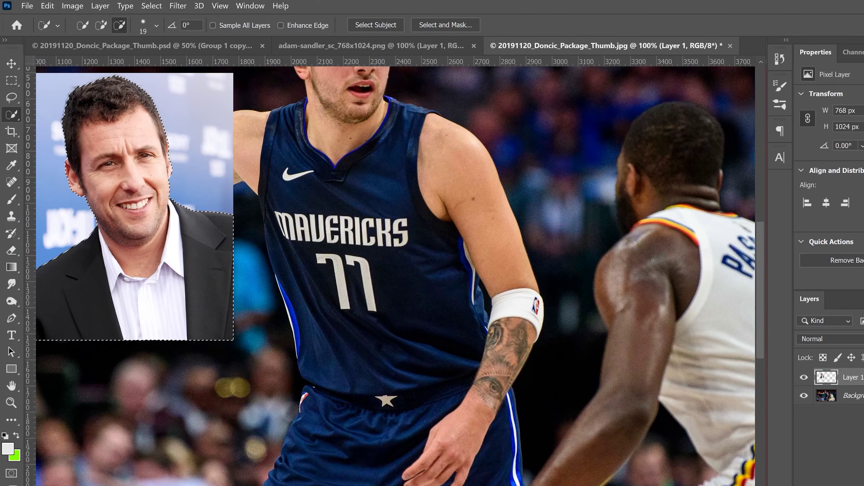
scroll(425, 409, "left", 6)
scroll(421, 375, "up", 4)
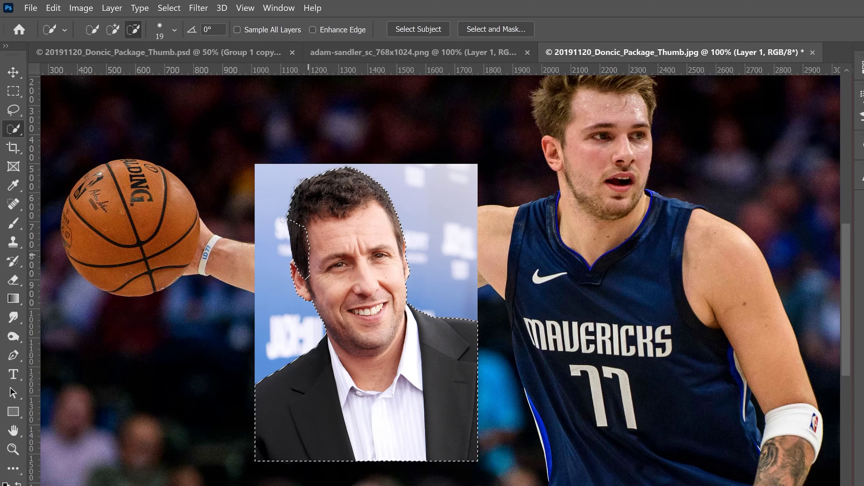
Add the missing hair and temple to the selection, and subtract the suit and shirt with a 67 px selection brush.
left_click(113, 30)
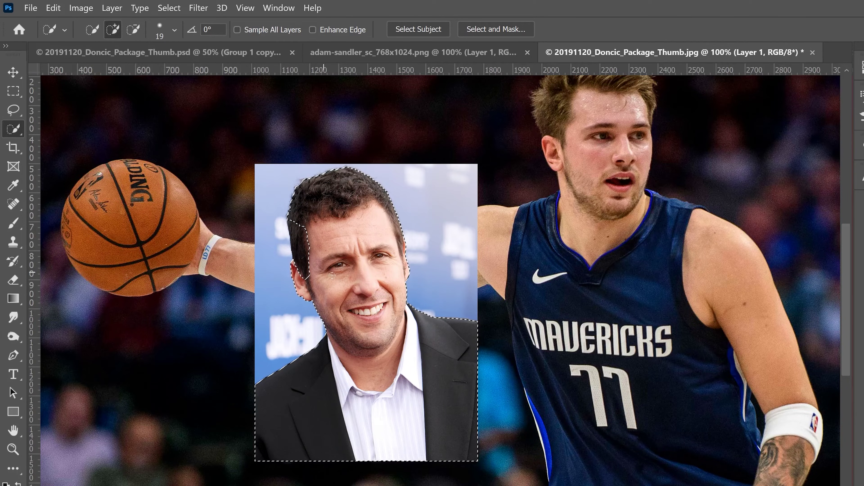
left_click_drag(299, 241, 309, 245)
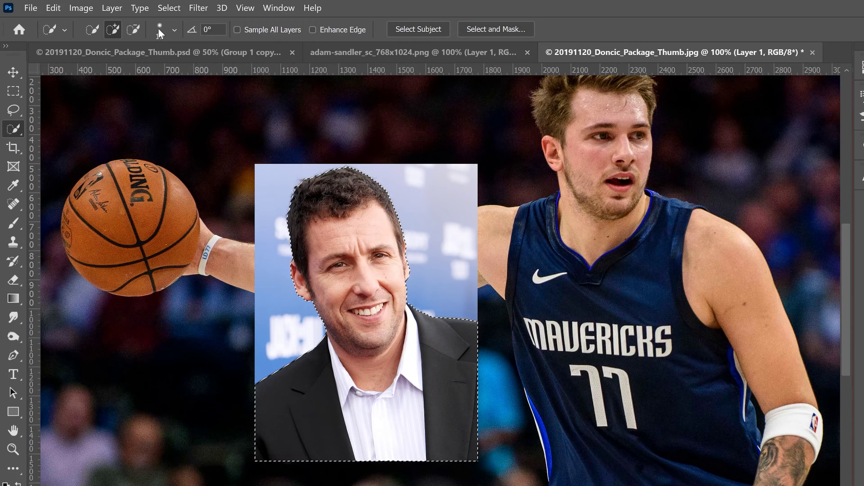
left_click(175, 30)
left_click_drag(122, 71, 137, 70)
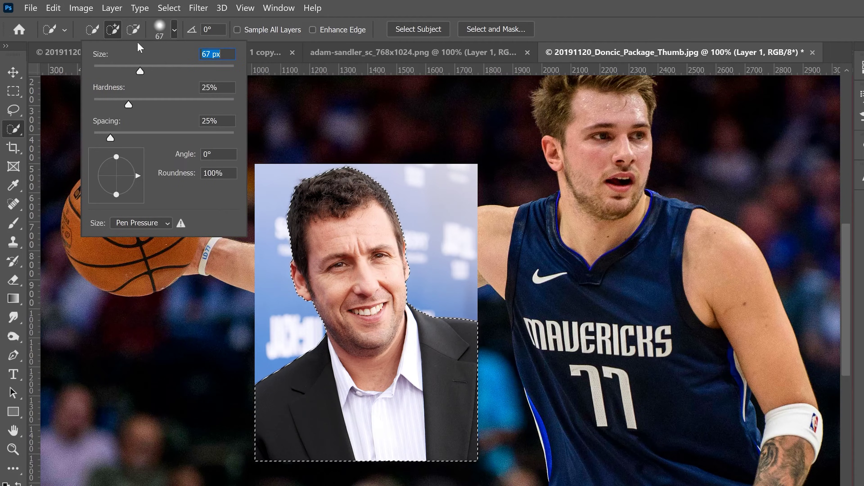
left_click(134, 30)
mouse_move(297, 358)
left_mouse_down()
mouse_move(271, 399)
mouse_move(269, 386)
mouse_move(249, 450)
mouse_move(347, 472)
mouse_move(311, 366)
mouse_move(347, 409)
mouse_move(380, 429)
mouse_move(433, 318)
mouse_move(478, 419)
mouse_move(439, 415)
left_mouse_up()
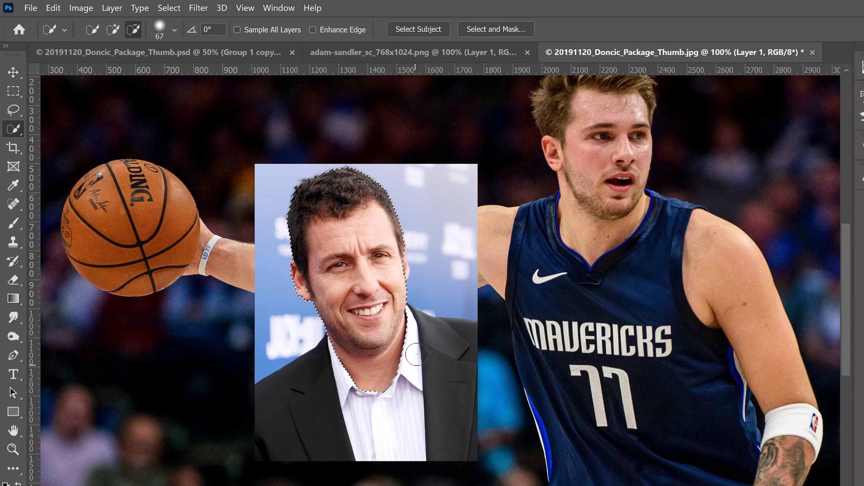
Add the missed edges of both ears to the selection with a 37 px selection brush.
left_click(113, 30)
left_click(174, 30)
left_click_drag(140, 71, 122, 73)
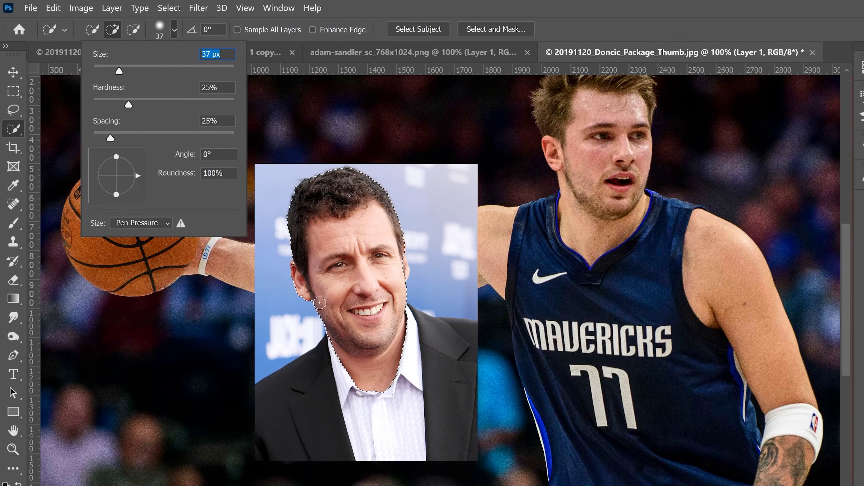
left_click(300, 272)
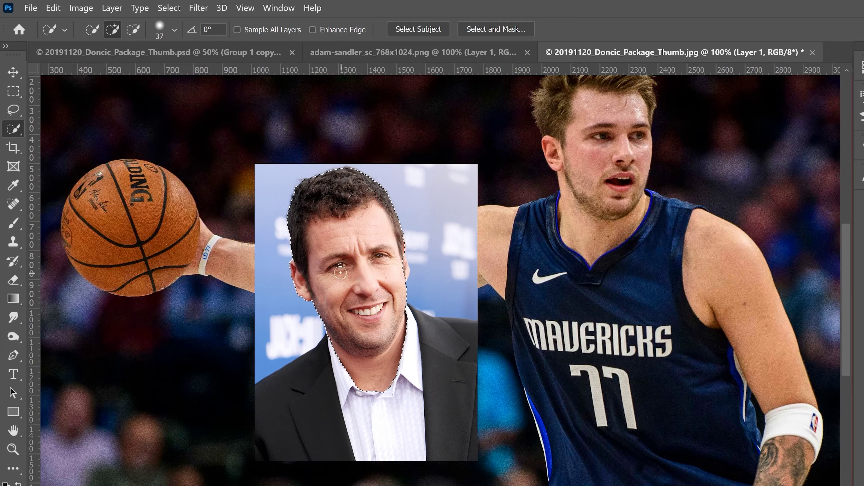
left_click(399, 261)
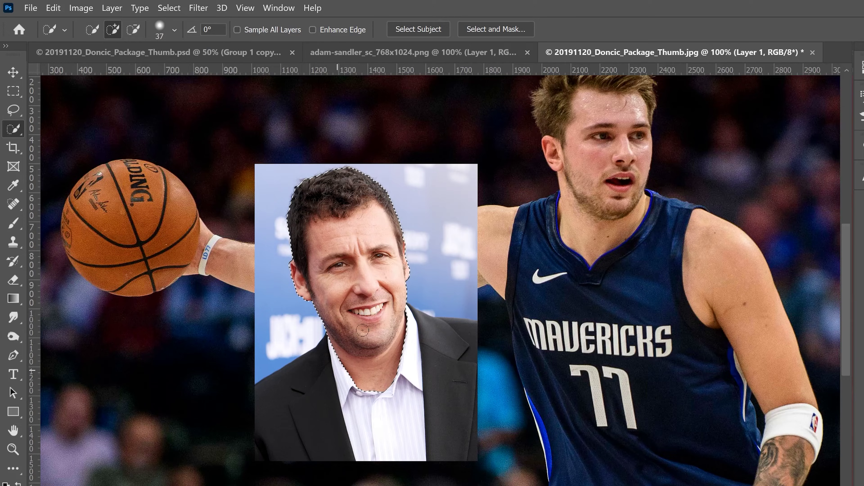
Refine the head selection in Select and Mask with Shift Edge at -10%, and output it to a Layer Mask.
left_click(493, 29)
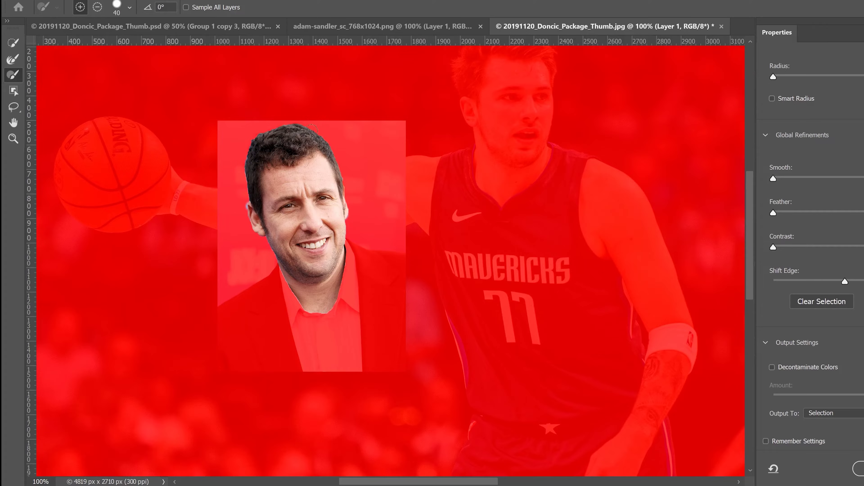
left_click(12, 60)
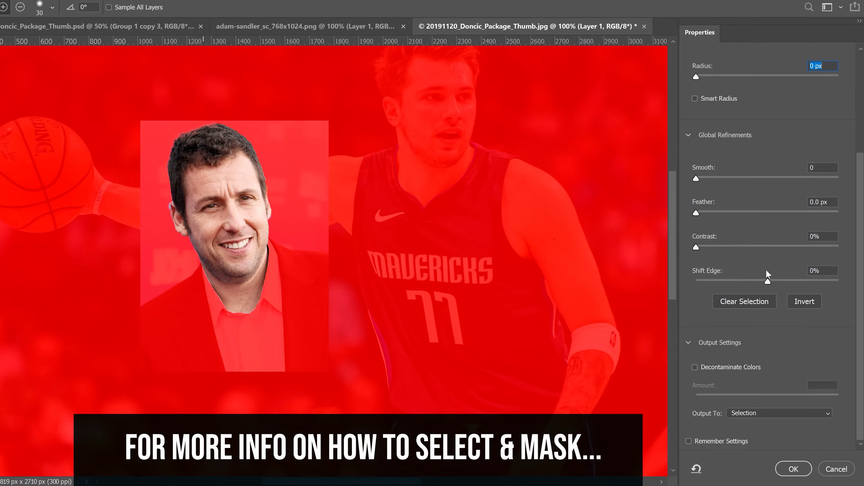
left_click_drag(767, 280, 760, 281)
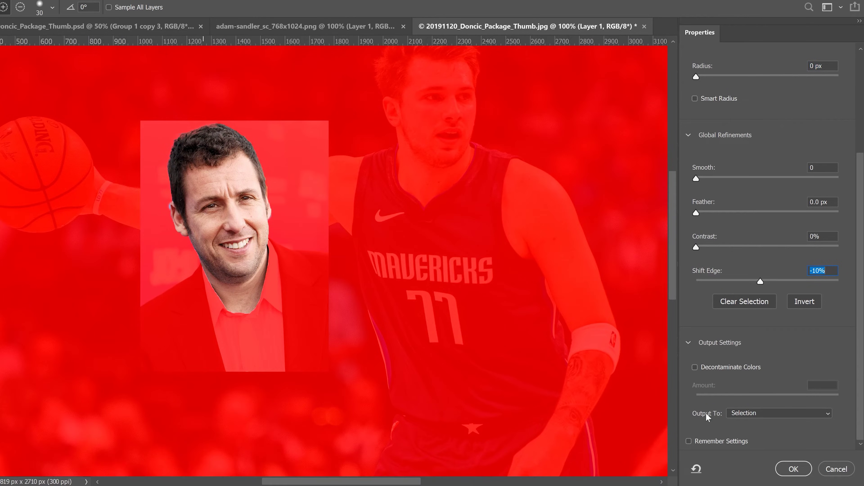
left_click(775, 412)
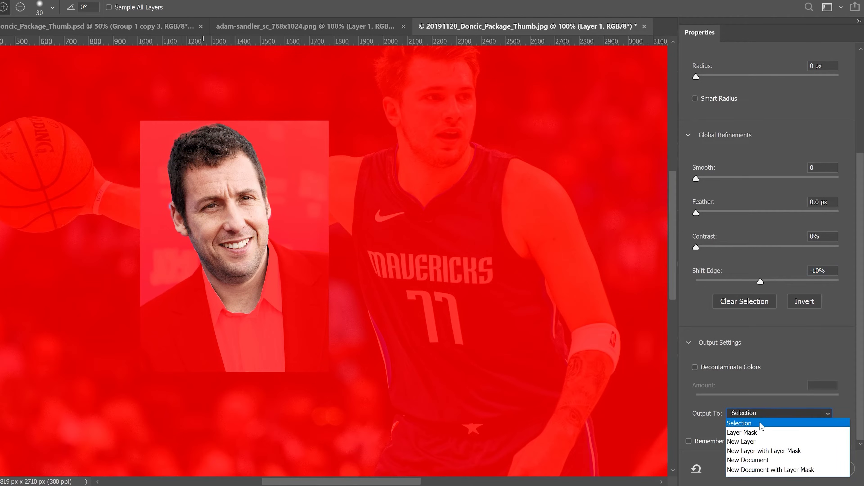
left_click(751, 433)
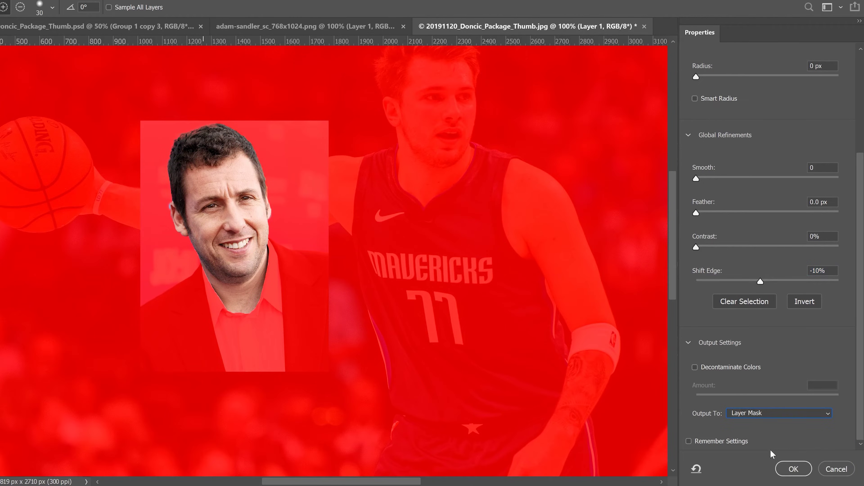
left_click(793, 469)
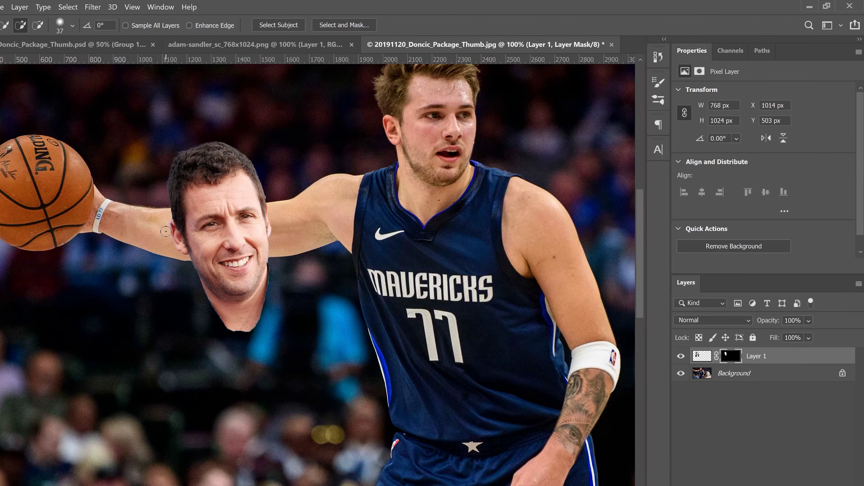
Target the layer mask of Layer 1 and set the foreground colour to black (000000).
key("ctrl+plus")
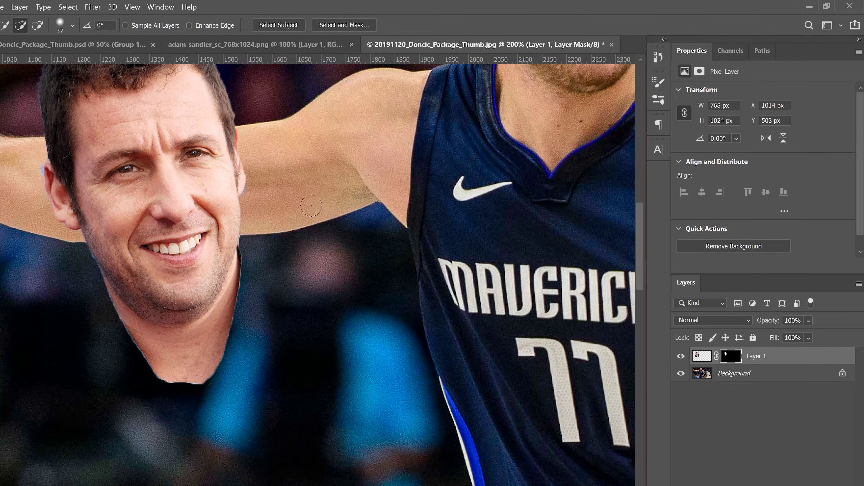
left_click(728, 356)
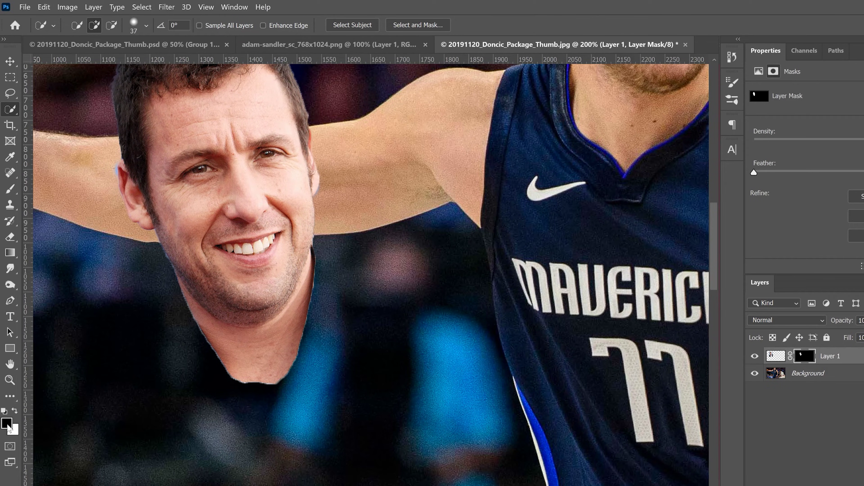
left_click(7, 426)
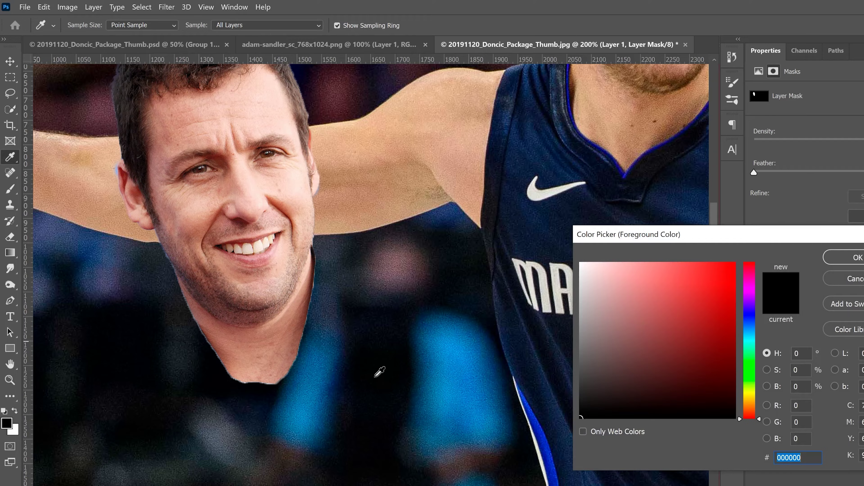
left_click_drag(642, 321, 552, 419)
left_click(849, 258)
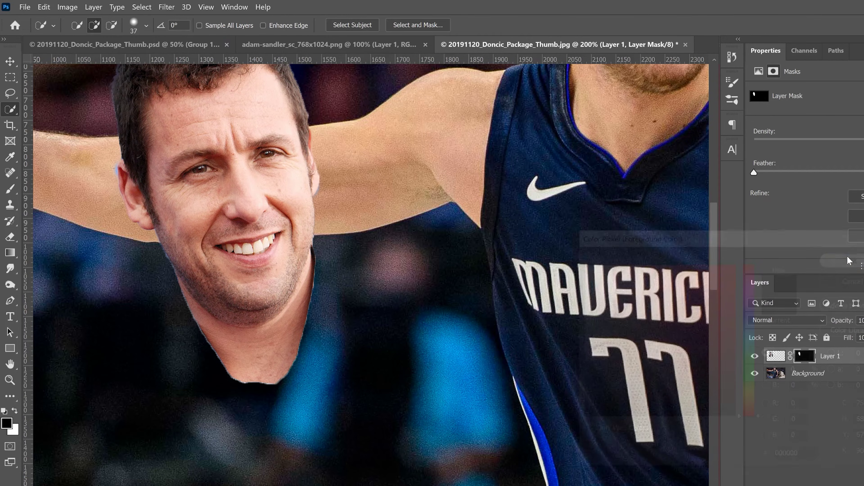
Set up the Brush tool for mask painting with a size of 29 px and 75% hardness.
left_click(10, 190)
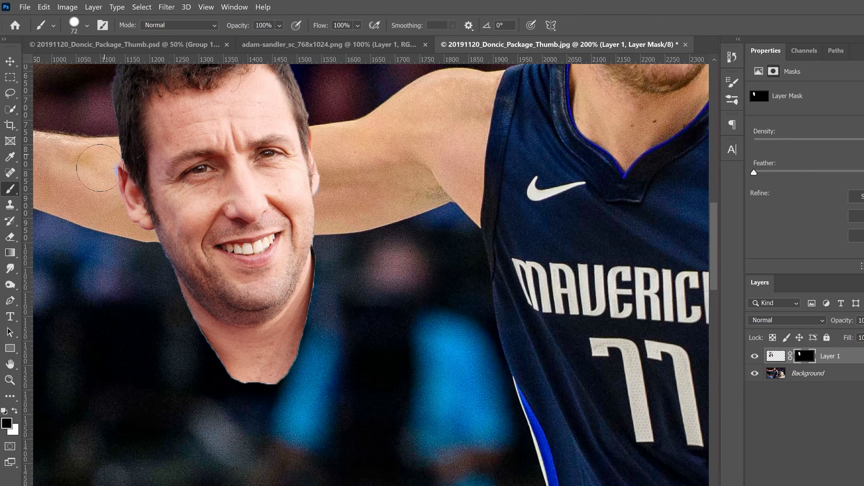
left_click(14, 412)
left_click(87, 25)
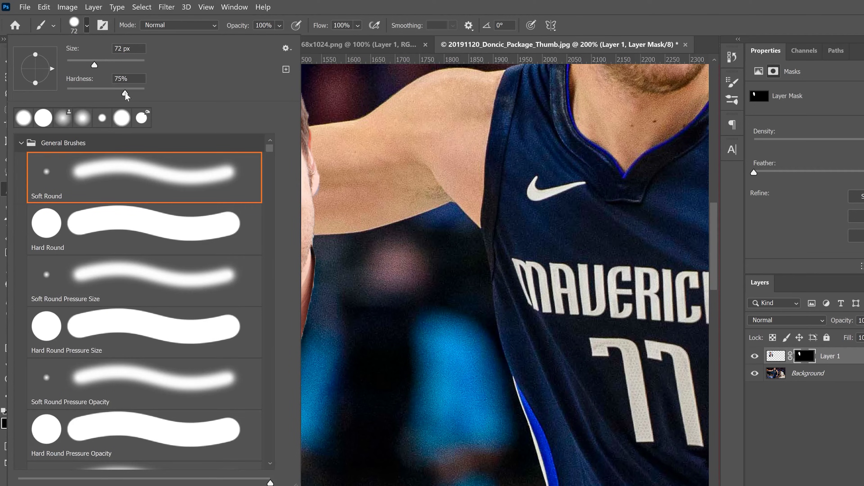
left_click_drag(94, 64, 78, 67)
left_click(356, 129)
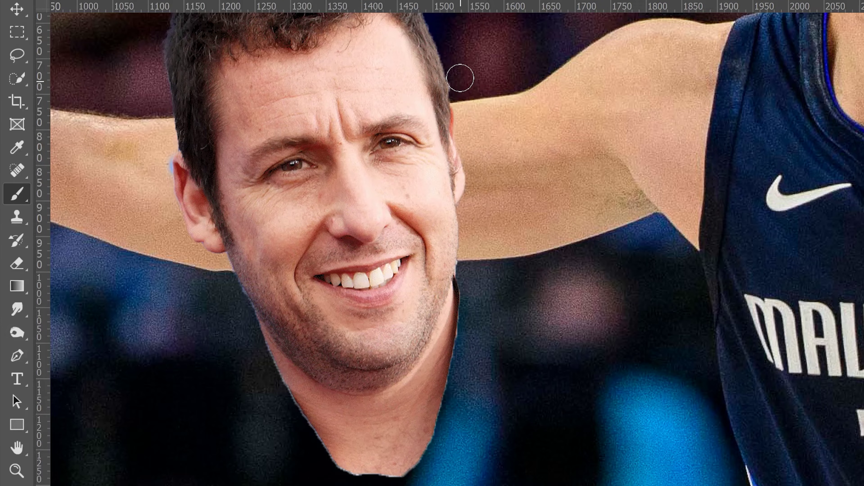
Paint black on the mask beside the ear and along both sides of the jaw and neck to clean the cutout edge.
mouse_move(160, 165)
left_mouse_down()
mouse_move(158, 173)
mouse_move(163, 141)
mouse_move(164, 170)
left_mouse_up()
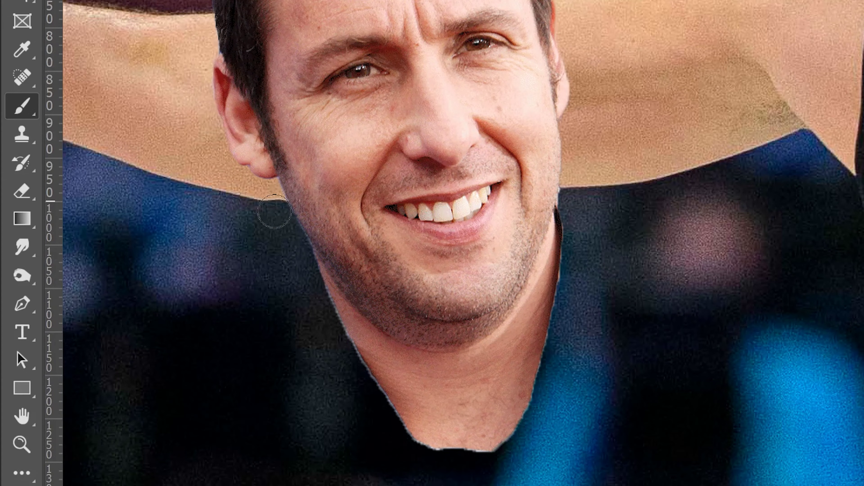
mouse_move(275, 211)
left_mouse_down()
mouse_move(364, 383)
mouse_move(427, 452)
mouse_move(456, 461)
mouse_move(482, 457)
mouse_move(523, 430)
mouse_move(567, 312)
left_mouse_up()
left_click_drag(570, 303, 570, 227)
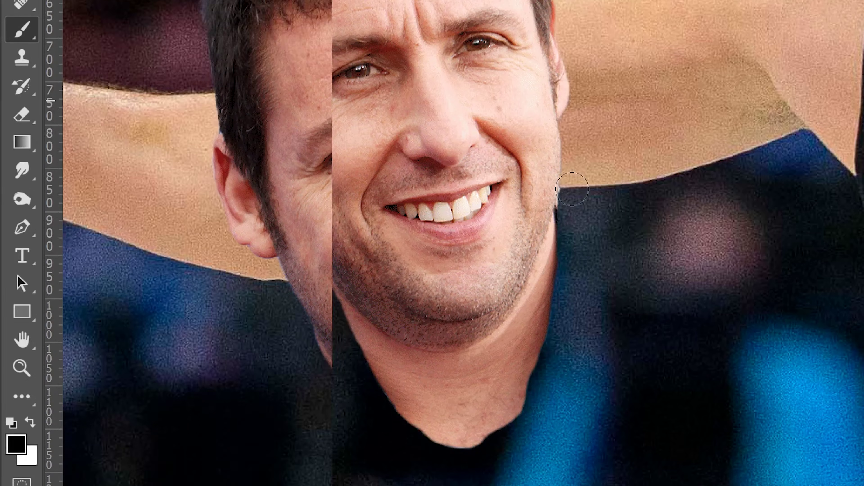
Hide a piece of the lower neck by painting black on the mask, and restore it by painting white.
scroll(551, 323, "down", 1)
mouse_move(493, 398)
left_mouse_down()
mouse_move(464, 395)
mouse_move(508, 447)
left_mouse_up()
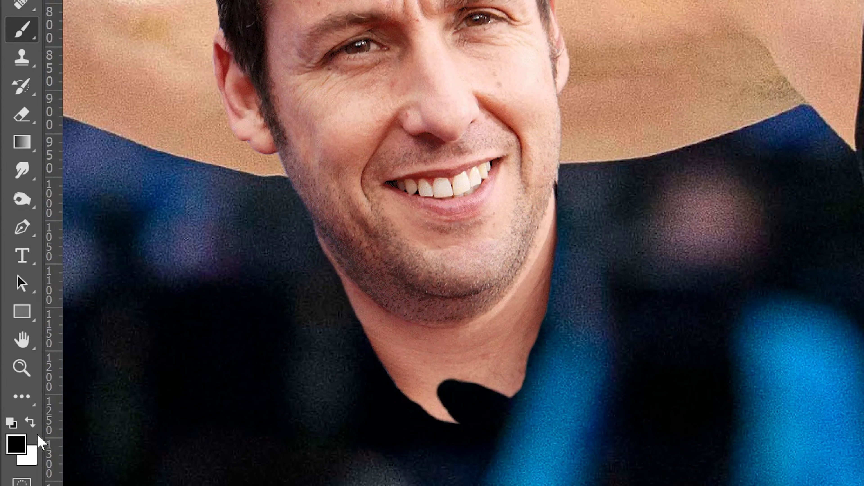
left_click(30, 423)
mouse_move(439, 381)
left_mouse_down()
mouse_move(475, 390)
mouse_move(439, 400)
mouse_move(457, 413)
mouse_move(500, 387)
mouse_move(473, 409)
left_mouse_up()
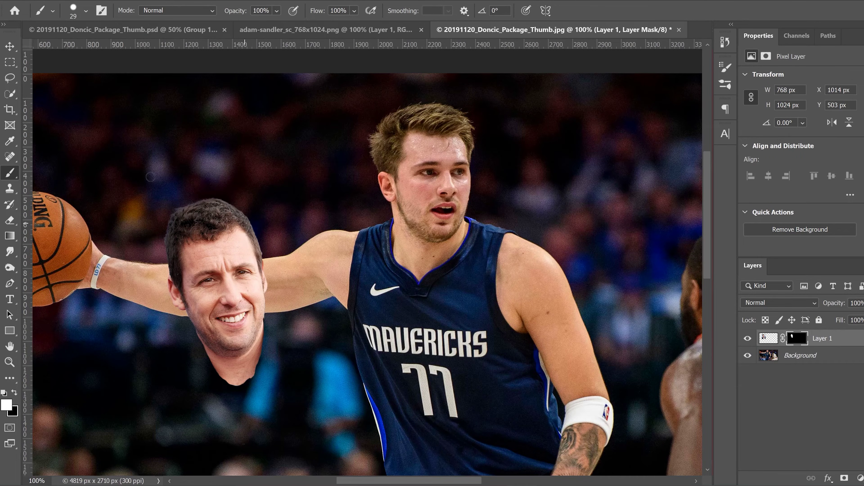
Move the cutout head onto the basketball player's face and begin a free transform of it.
left_click(9, 48)
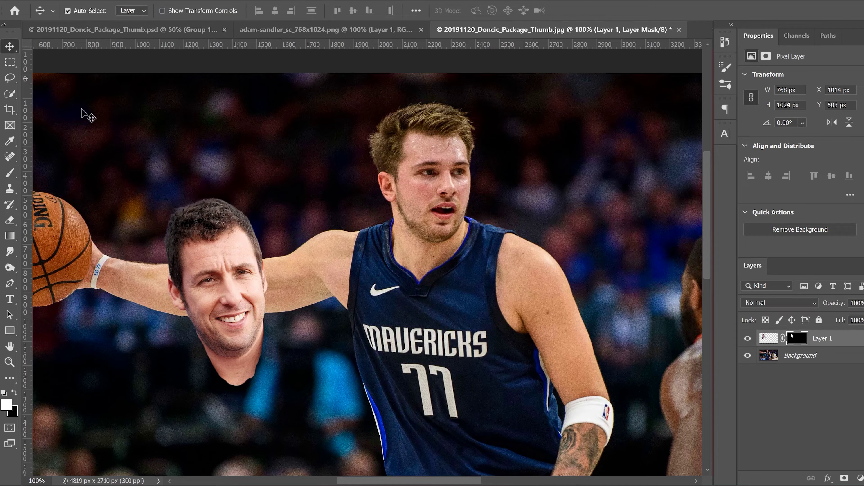
left_click_drag(213, 280, 423, 177)
key("ctrl+t")
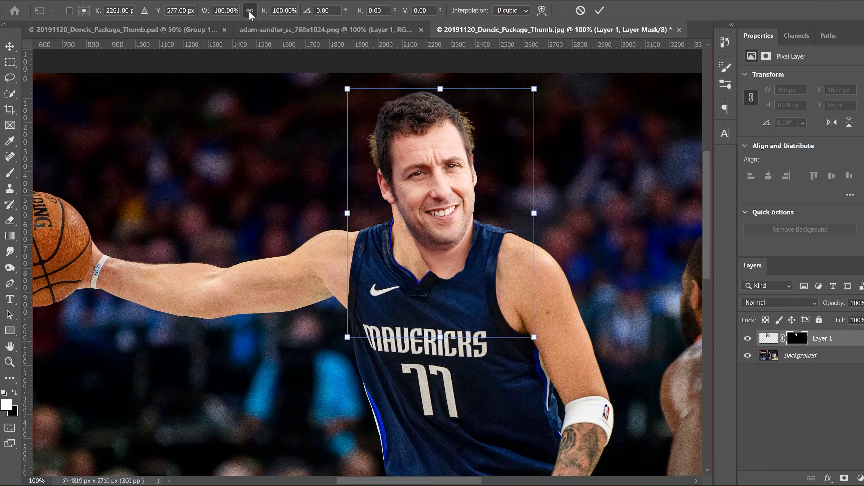
Try enlarging the cutout head to about 133%, shifting it over the outstretched arm, and shrinking it to about 85%.
left_click_drag(532, 87, 644, 33)
left_click_drag(485, 159, 258, 240)
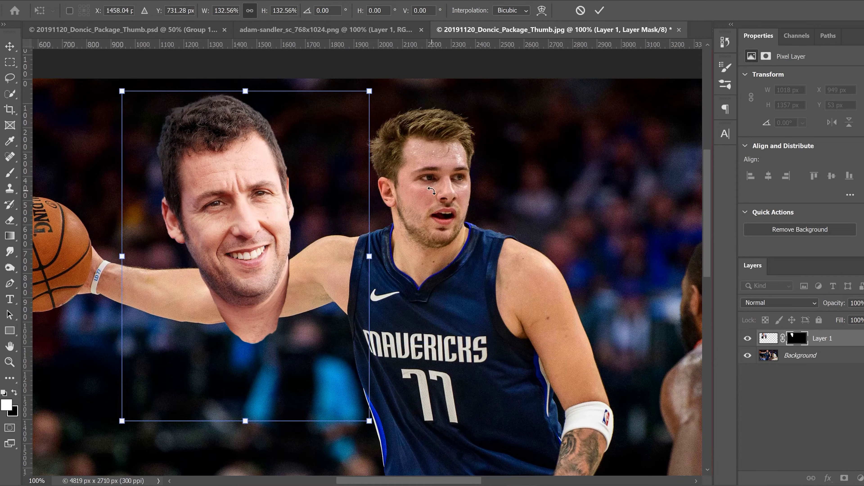
left_click_drag(373, 87, 264, 195)
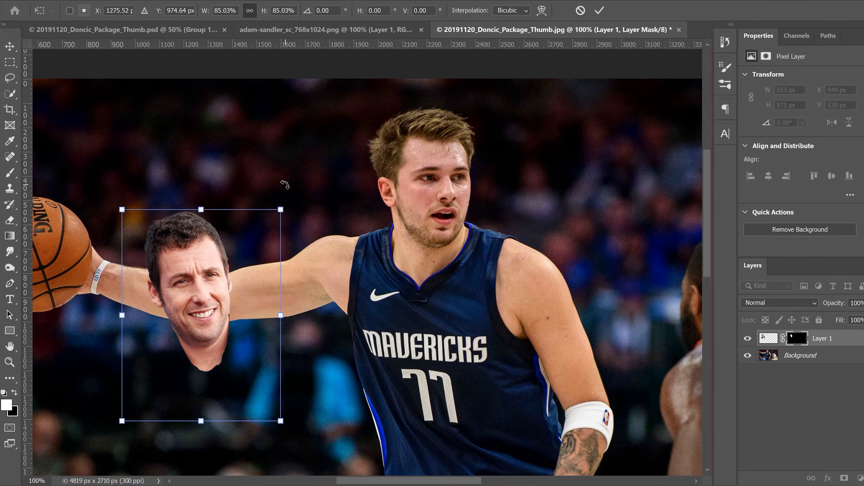
Scale the cutout head to about 100.3%, rotate it 4.19°, and position it over the player's face.
mouse_move(298, 188)
left_mouse_down()
mouse_move(337, 196)
mouse_move(313, 189)
left_mouse_up()
left_click_drag(211, 249, 427, 158)
left_click_drag(366, 104, 326, 85)
left_click_drag(525, 89, 532, 79)
left_click_drag(405, 137, 422, 137)
left_click_drag(356, 136, 354, 149)
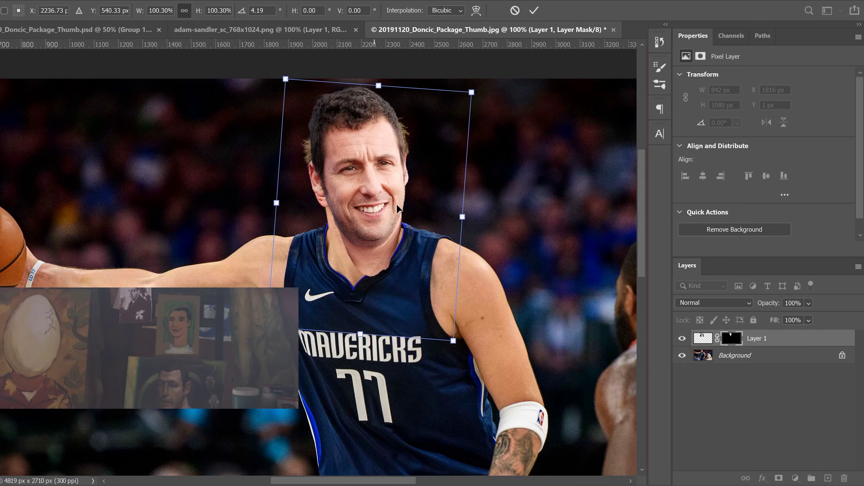
left_click_drag(369, 181, 297, 194)
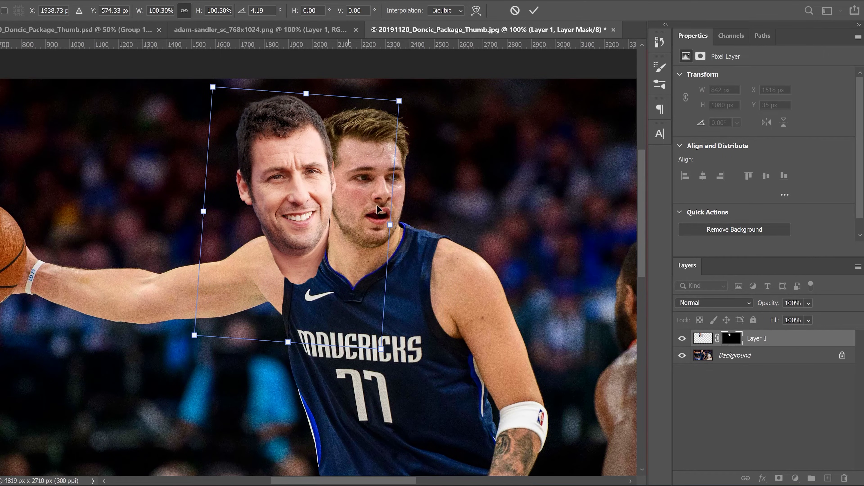
left_click_drag(328, 194, 379, 193)
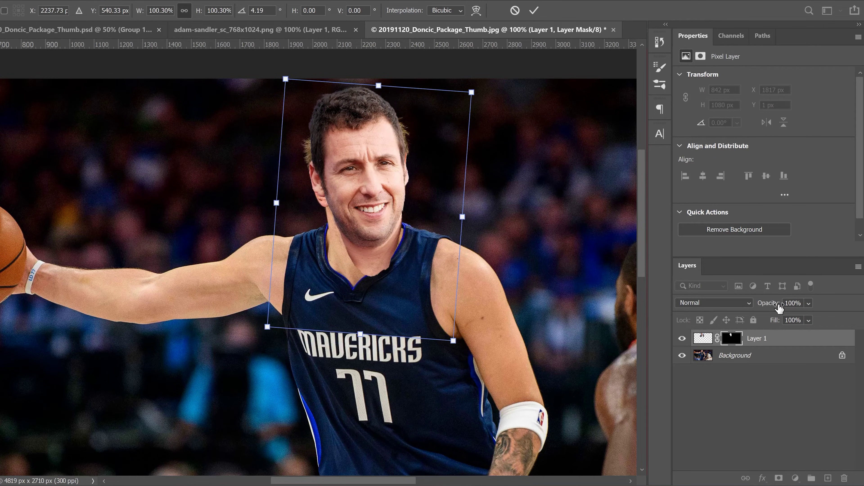
Lower Layer 1's opacity to 72%, fit the head over the player's face at about 97% scale, and apply the transform.
left_click(807, 304)
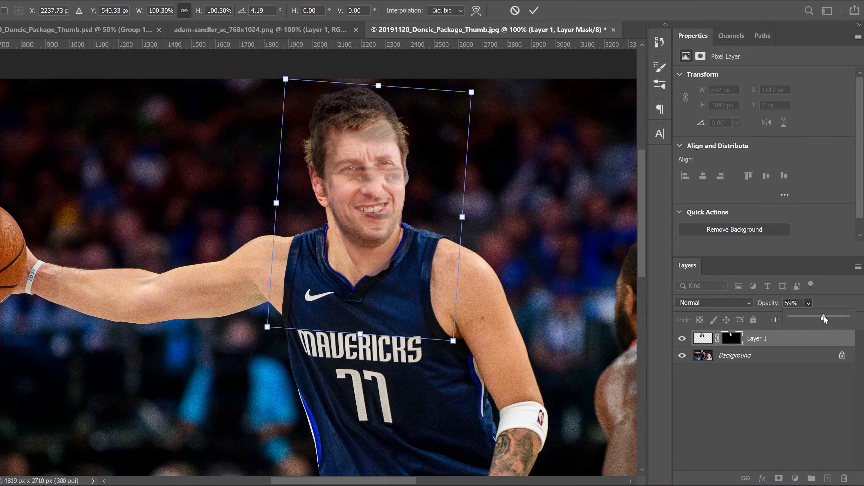
mouse_move(395, 218)
left_mouse_down()
mouse_move(396, 207)
mouse_move(392, 221)
left_mouse_up()
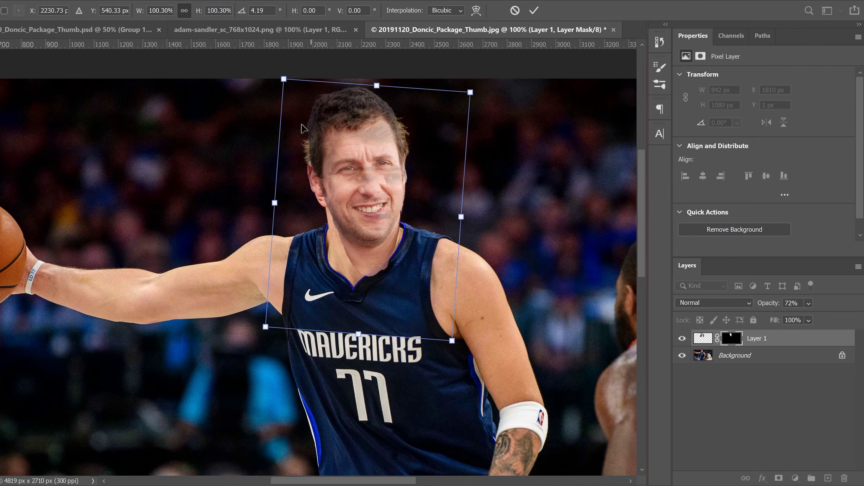
left_click_drag(283, 79, 290, 88)
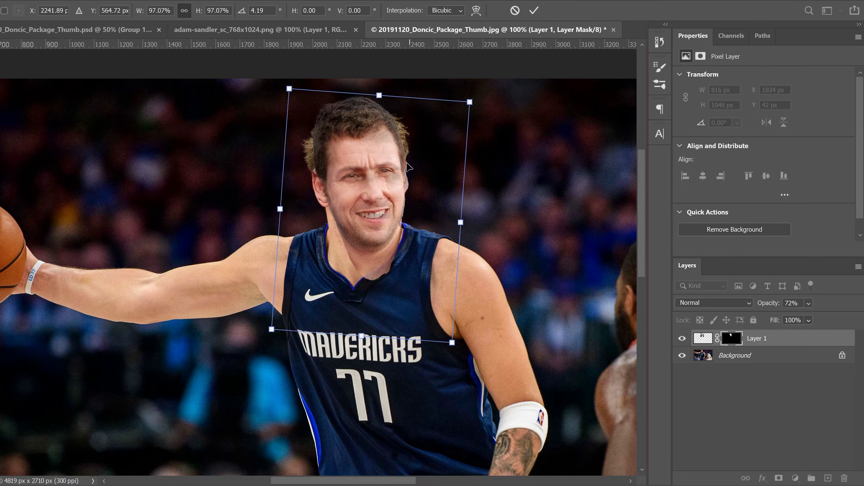
left_click(533, 9)
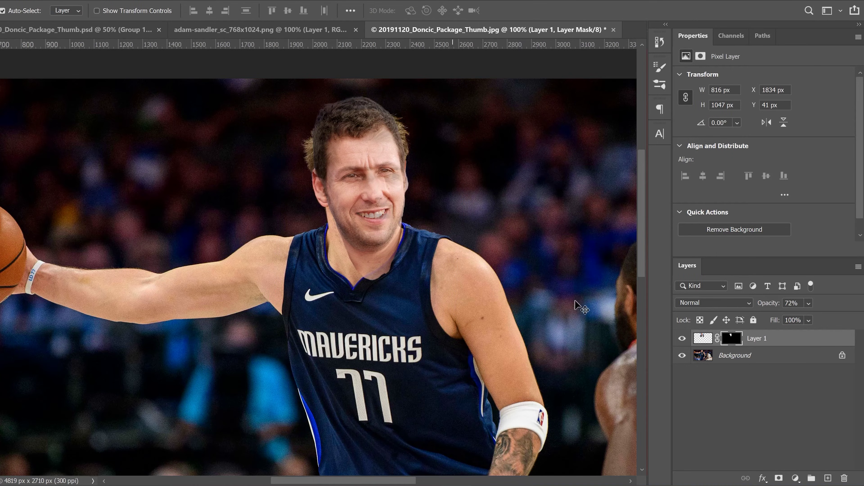
Set Layer 1's opacity back to 100%.
left_click(809, 303)
left_click_drag(835, 316, 855, 319)
key("Return")
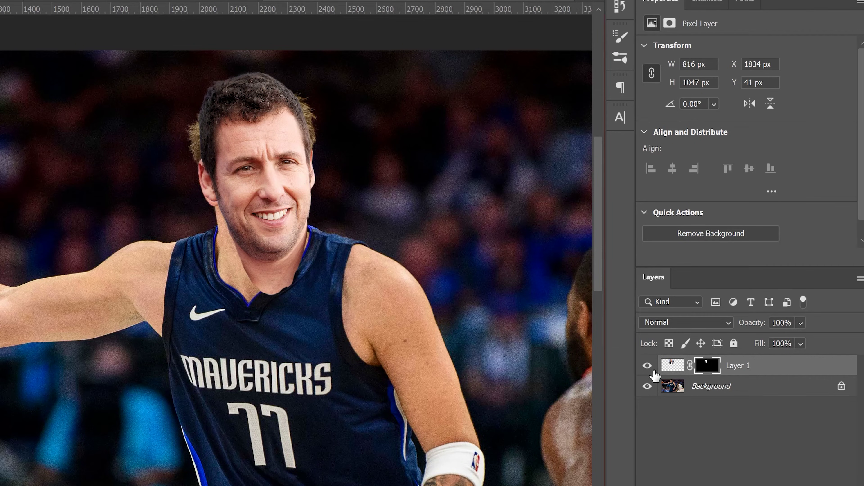
Hide Layer 1, target the Background layer, and sample the dark crowd near the player's head with the Clone Stamp tool.
left_click(647, 366)
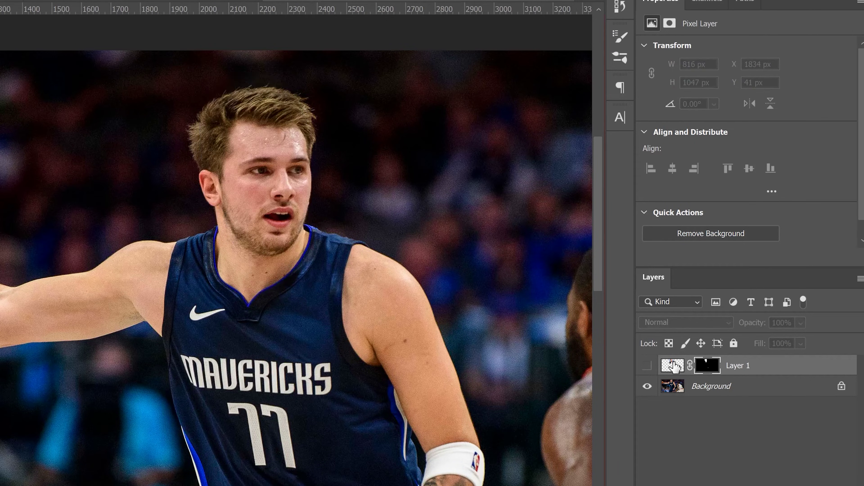
left_click(673, 387)
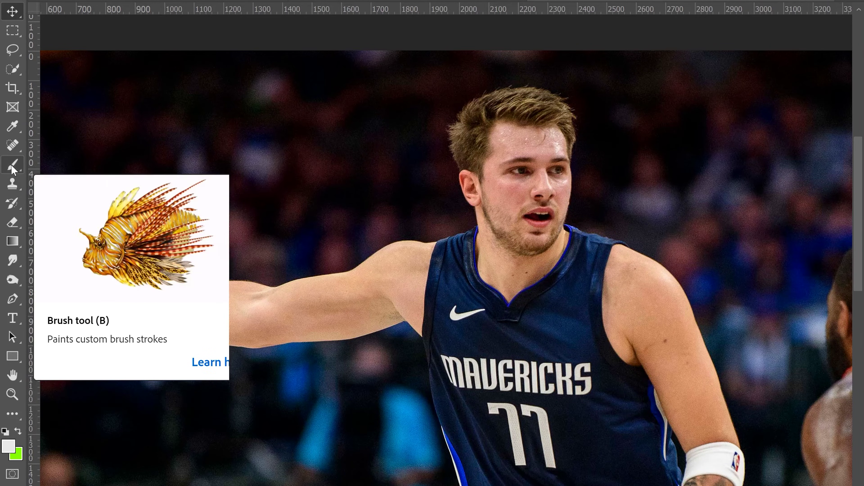
left_click(12, 184)
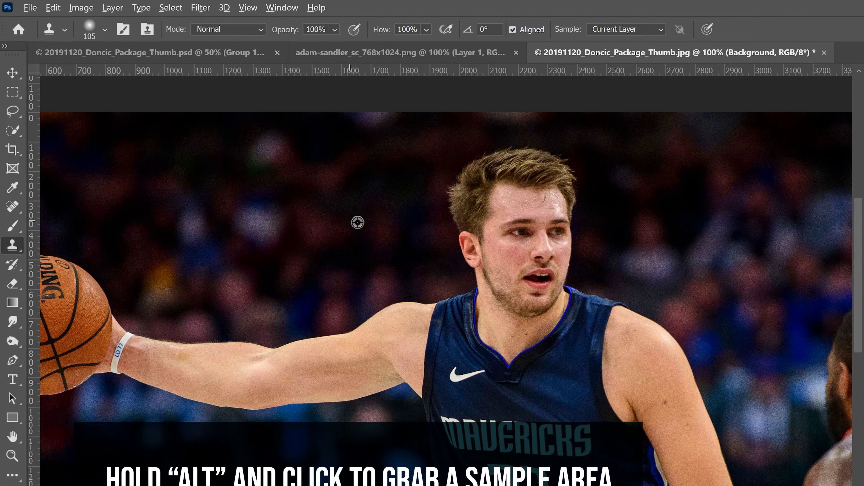
left_click(358, 210, "alt")
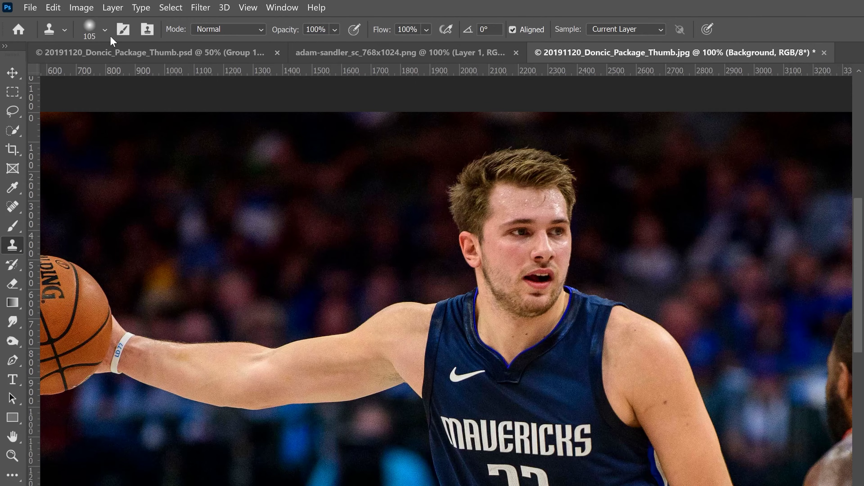
Set the Clone Stamp brush to a size of 149 px and 0% hardness.
left_click(105, 30)
left_click(140, 80)
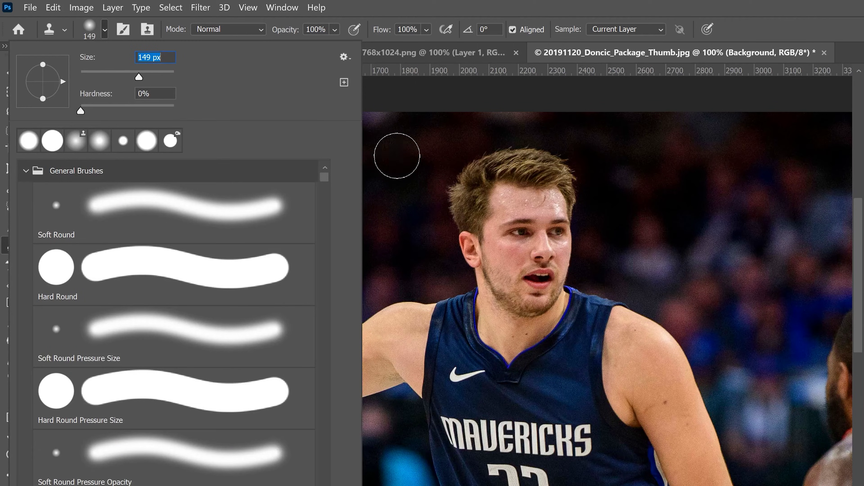
left_click(81, 112)
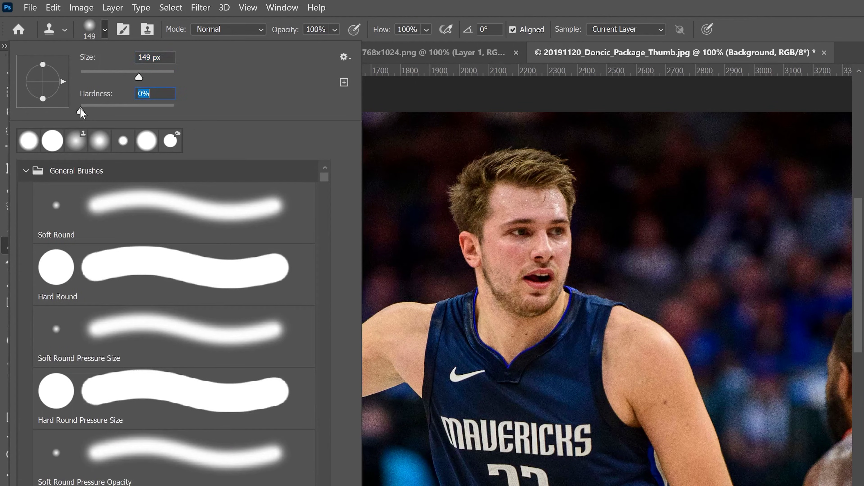
left_click(402, 169)
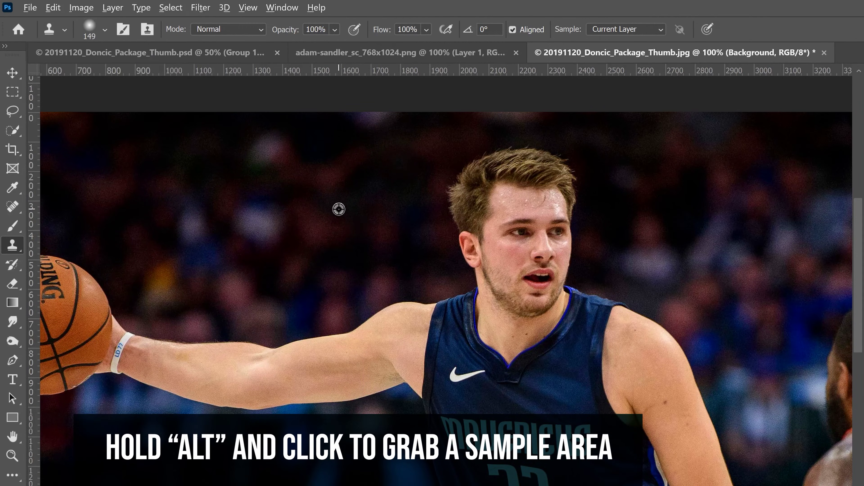
Clone nearby dark crowd over the player's ear, the back and top of his hair, and the far edge of his face.
left_click(329, 205, "alt")
mouse_move(446, 224)
left_mouse_down()
mouse_move(451, 180)
mouse_move(462, 164)
mouse_move(456, 257)
mouse_move(463, 255)
mouse_move(468, 186)
mouse_move(426, 211)
mouse_move(477, 151)
mouse_move(463, 213)
mouse_move(450, 254)
left_mouse_up()
key("alt")
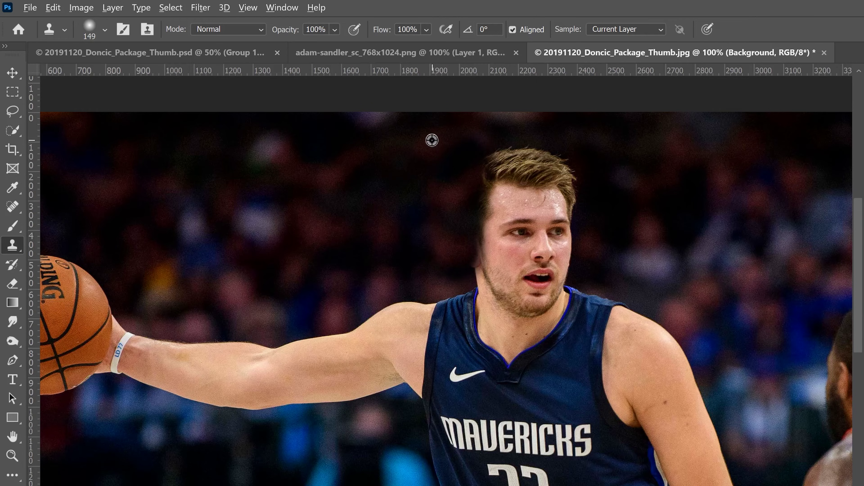
left_click(409, 142, "alt")
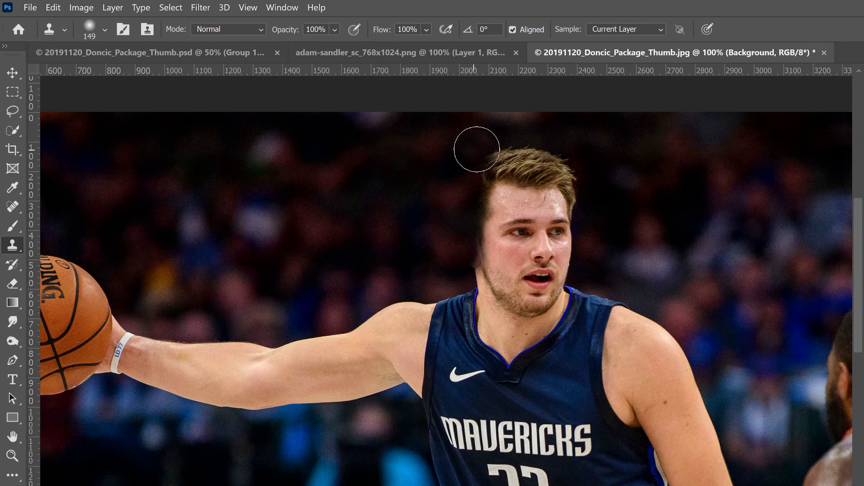
mouse_move(481, 148)
left_mouse_down()
mouse_move(551, 150)
mouse_move(475, 162)
mouse_move(484, 157)
mouse_move(462, 186)
left_mouse_up()
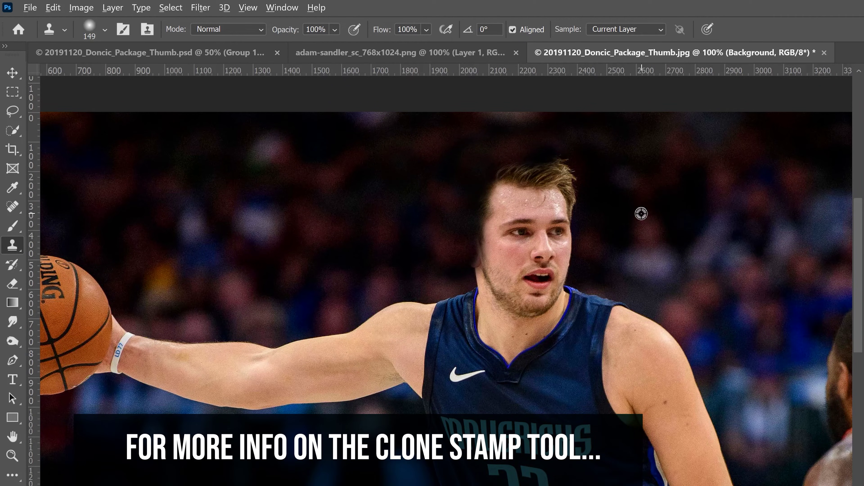
left_click(649, 205, "alt")
mouse_move(588, 222)
left_mouse_down()
mouse_move(573, 234)
mouse_move(571, 186)
mouse_move(554, 153)
mouse_move(574, 206)
mouse_move(577, 270)
mouse_move(571, 226)
left_mouse_up()
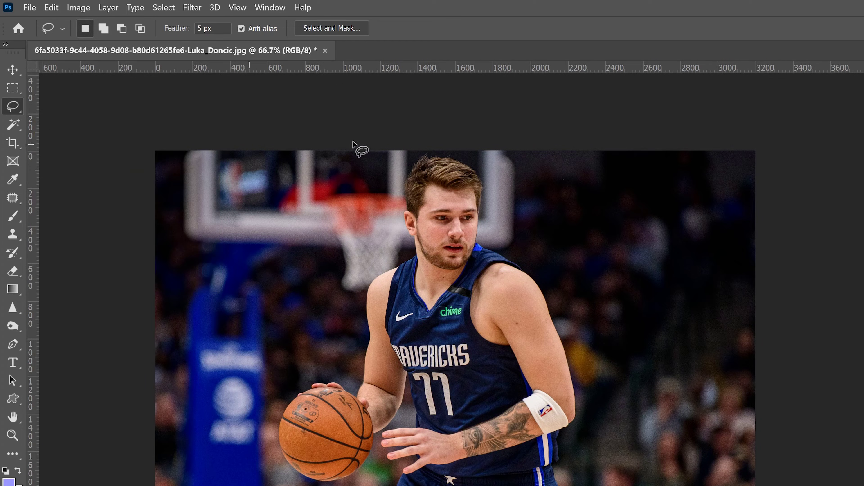
Lasso the player's hair, ear and upper face down to the mouth in the Luka_Doncic.jpg image.
left_click_drag(410, 167, 402, 195)
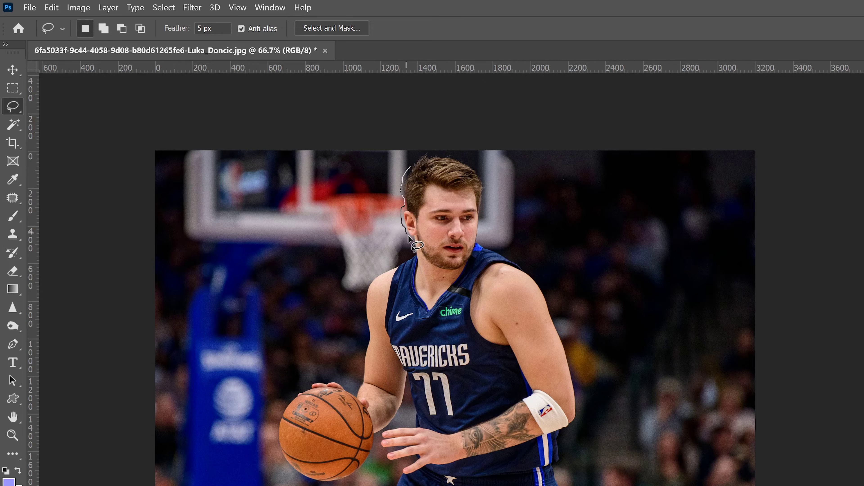
left_click_drag(416, 244, 470, 239)
mouse_move(482, 205)
left_mouse_down()
mouse_move(483, 191)
mouse_move(453, 155)
mouse_move(430, 153)
mouse_move(405, 184)
left_mouse_up()
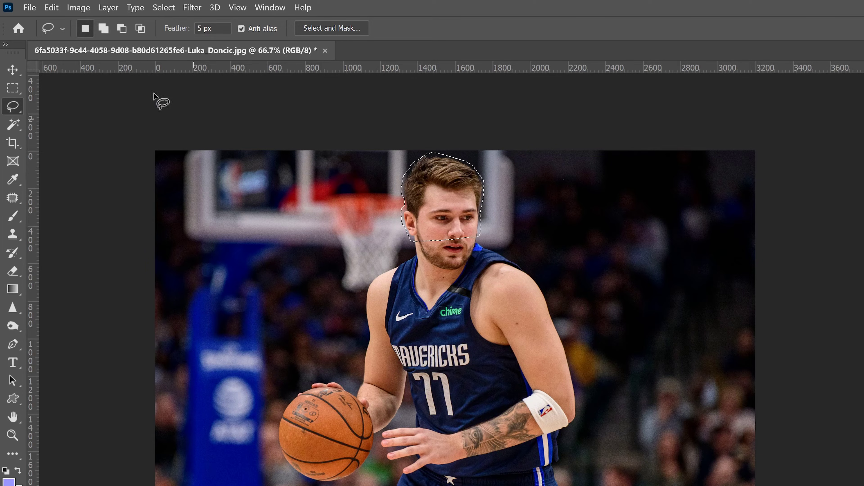
Fill the selected head area with Content-Aware contents in Normal mode at 100% opacity.
left_click(52, 8)
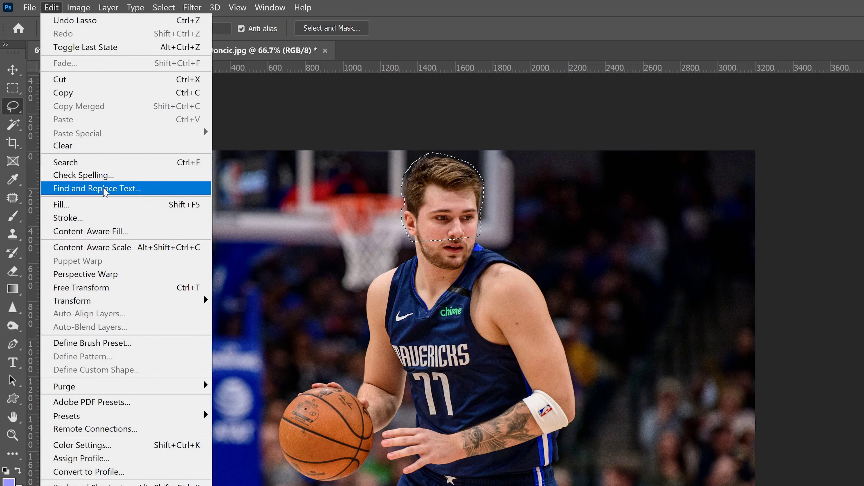
left_click(110, 203)
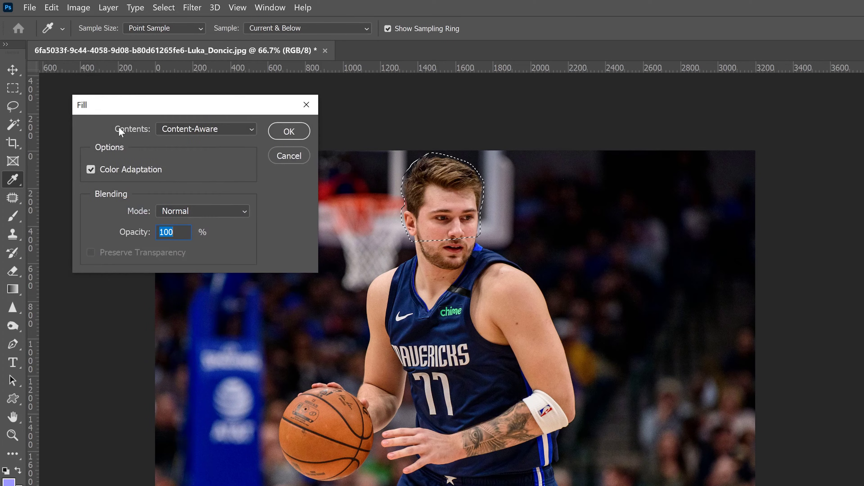
left_click(172, 129)
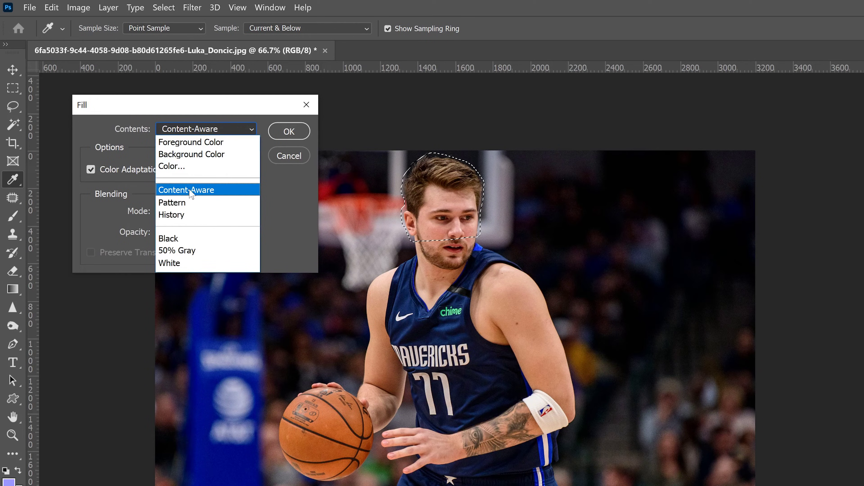
left_click(197, 191)
left_click(287, 131)
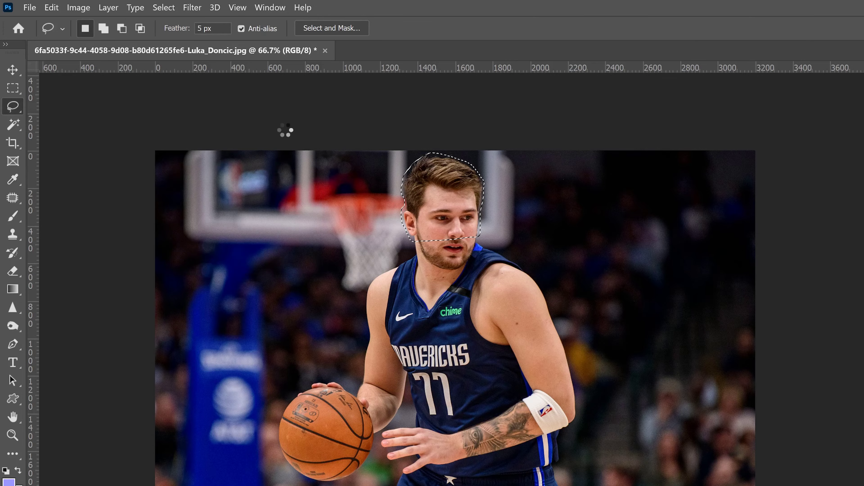
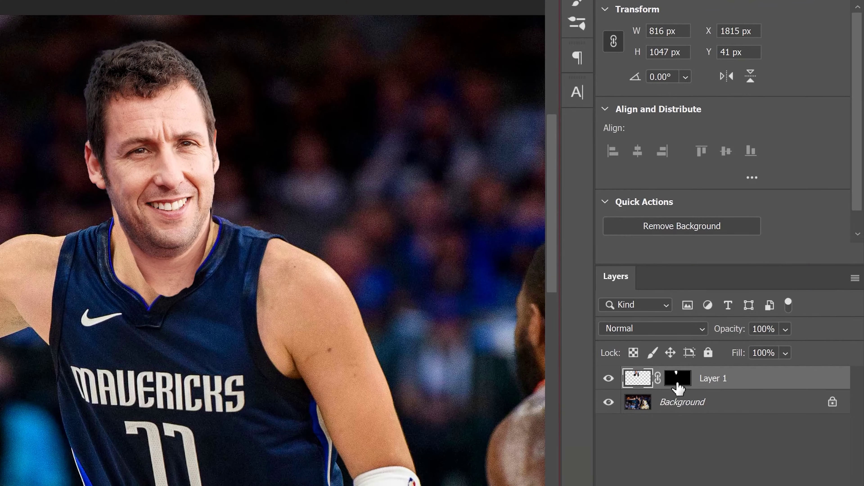
Target Layer 1's mask and set up the Brush tool with black, a size of 58 px, and minimum hardness.
left_click(678, 379)
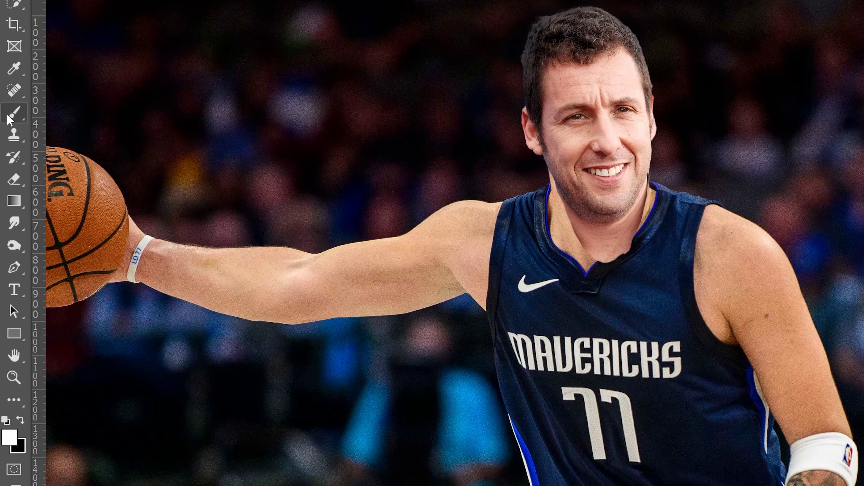
key("b")
left_click(20, 422)
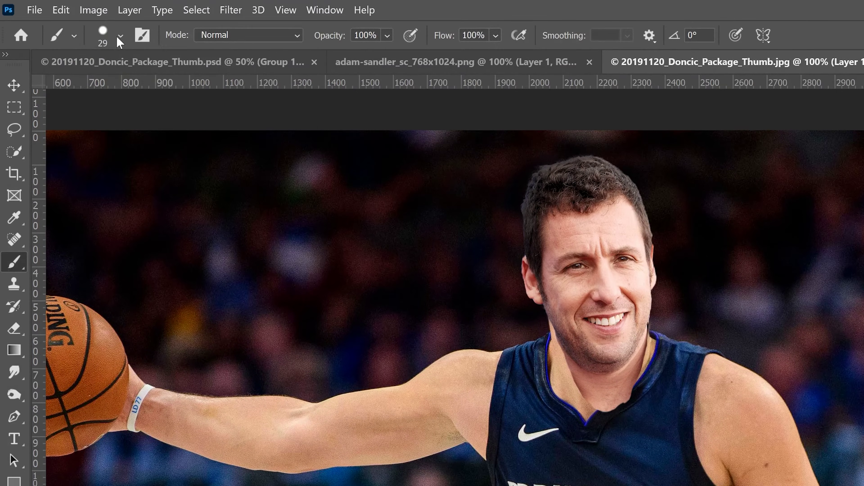
left_click(121, 35)
left_click_drag(107, 91, 123, 91)
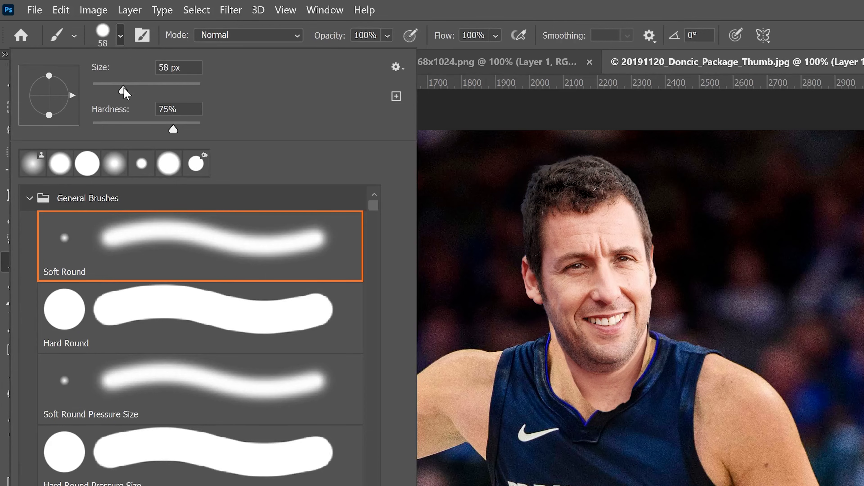
left_click_drag(173, 128, 94, 129)
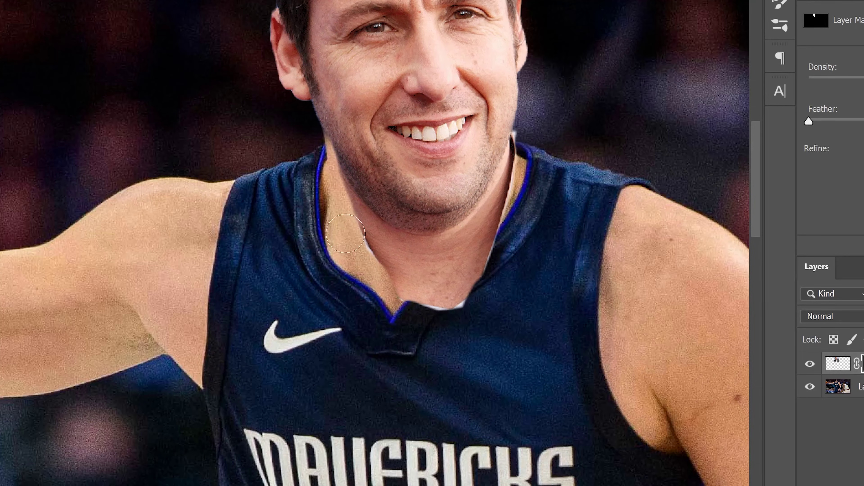
Paint black on Layer 1's mask over the pasted neck to reveal the player's own neck and jersey collar.
mouse_move(346, 233)
left_mouse_down()
mouse_move(335, 217)
mouse_move(395, 286)
mouse_move(367, 255)
mouse_move(350, 257)
mouse_move(414, 300)
mouse_move(466, 296)
mouse_move(410, 318)
mouse_move(507, 254)
left_mouse_up()
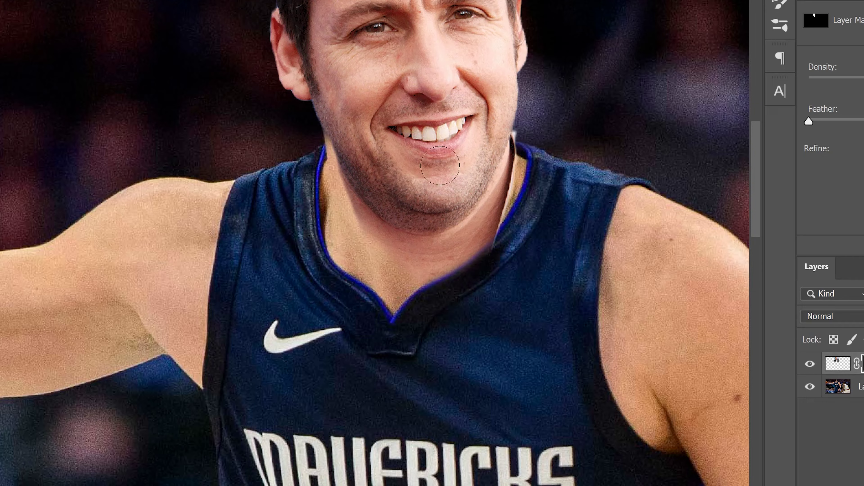
mouse_move(351, 230)
left_mouse_down()
mouse_move(330, 192)
mouse_move(349, 223)
mouse_move(338, 205)
mouse_move(340, 230)
mouse_move(412, 277)
mouse_move(473, 261)
mouse_move(427, 300)
mouse_move(482, 258)
mouse_move(514, 219)
mouse_move(504, 237)
mouse_move(417, 231)
left_mouse_up()
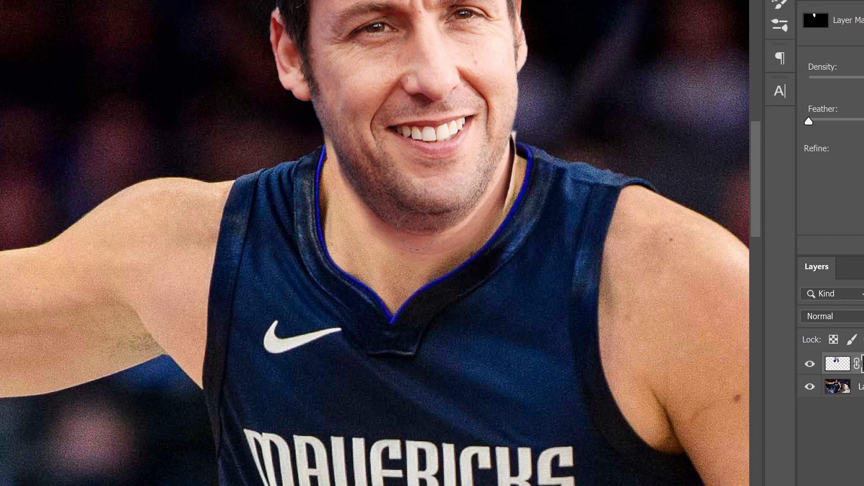
mouse_move(508, 228)
left_mouse_down()
mouse_move(530, 175)
mouse_move(519, 201)
mouse_move(437, 224)
mouse_move(428, 265)
mouse_move(532, 175)
mouse_move(523, 163)
left_mouse_up()
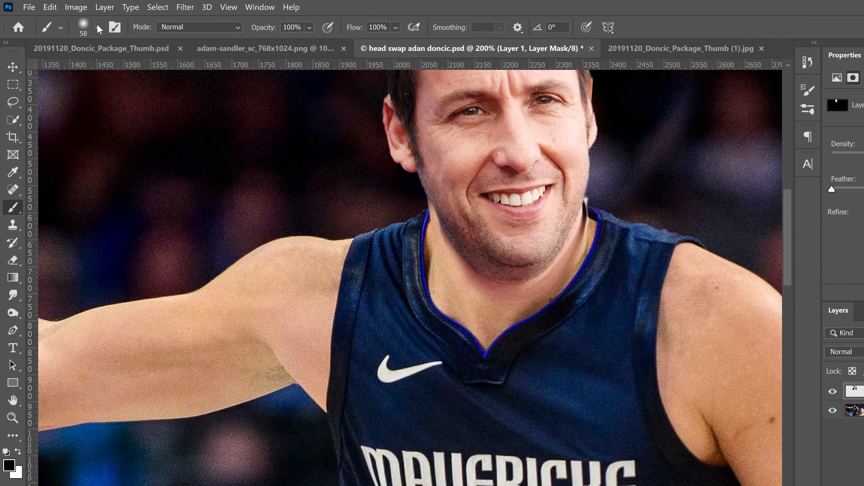
Reduce the brush to 21 px and mask out the leftover pale sliver beside the jaw where the far collar begins.
left_click(97, 28)
left_click_drag(98, 72, 87, 72)
left_click(590, 217)
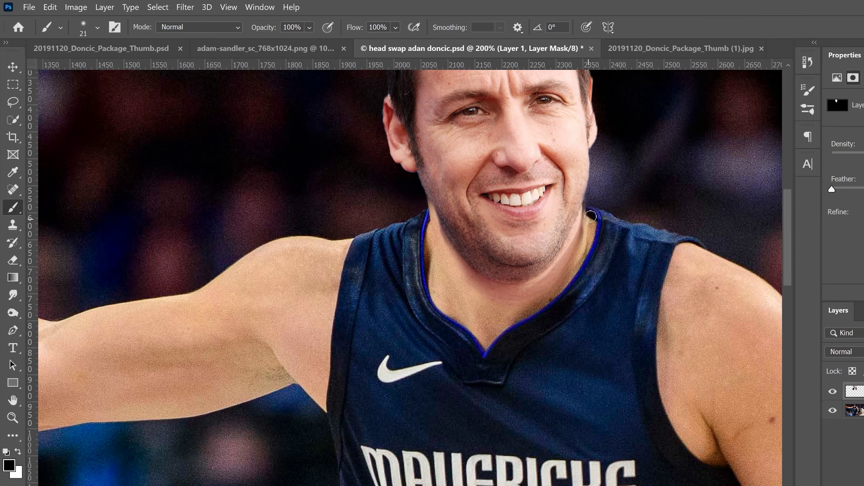
Mask away a bit of the jaw's far edge and restore it by painting with white.
left_click_drag(592, 199, 590, 182)
left_click(18, 452)
left_click_drag(580, 186, 577, 188)
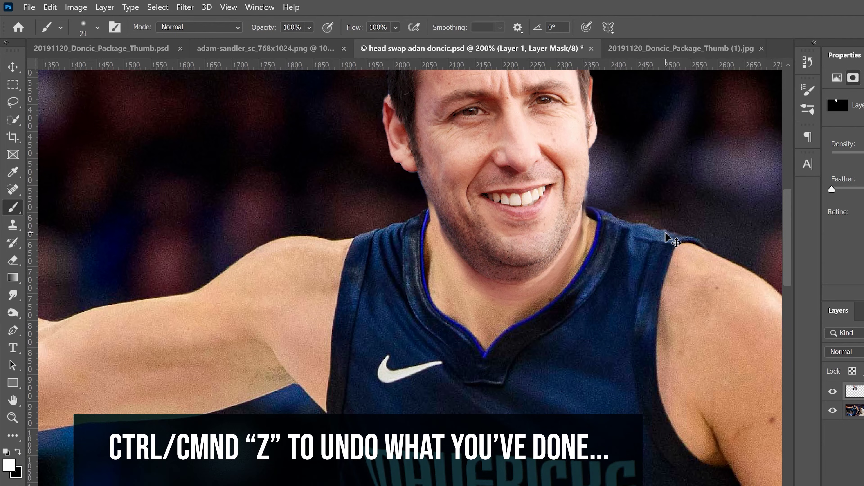
key("ctrl+z")
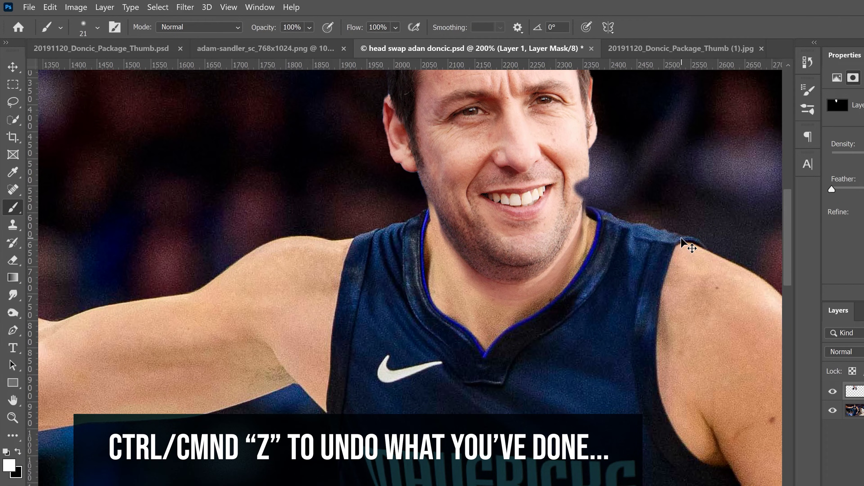
key("ctrl+shift+z")
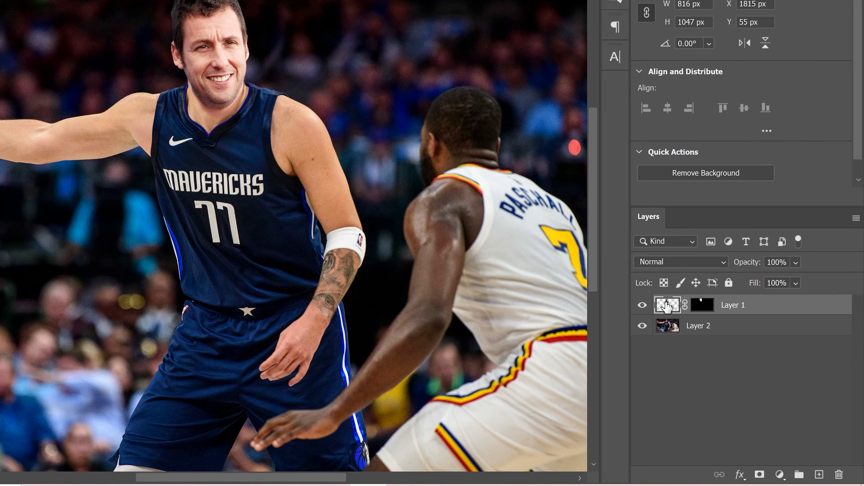
Add a Curves adjustment layer above Layer 1 and select its adjustment instead of its mask.
left_click(780, 474)
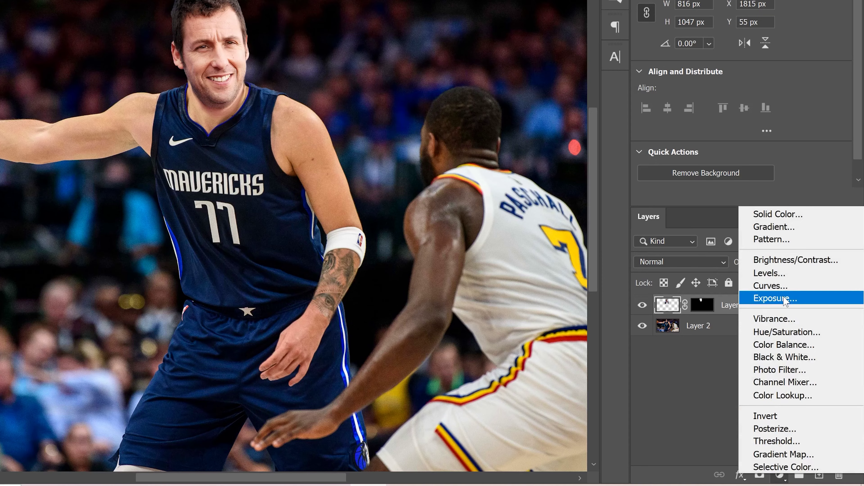
left_click(777, 287)
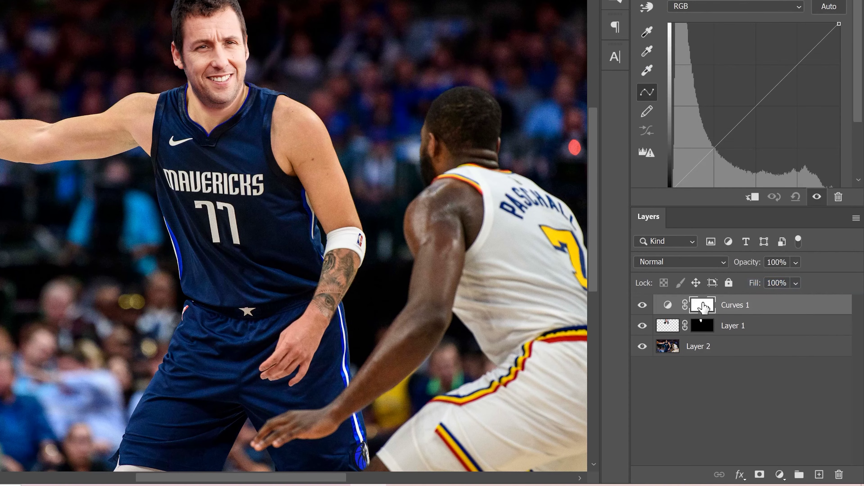
left_click(673, 306)
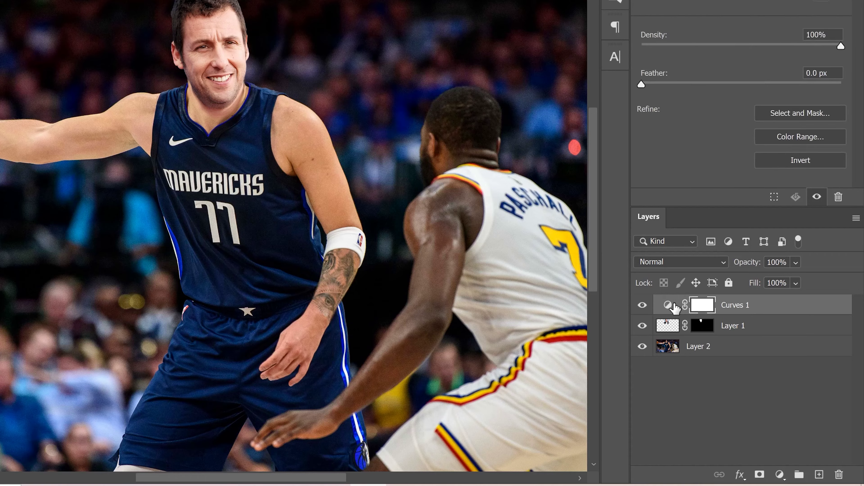
left_click(668, 305)
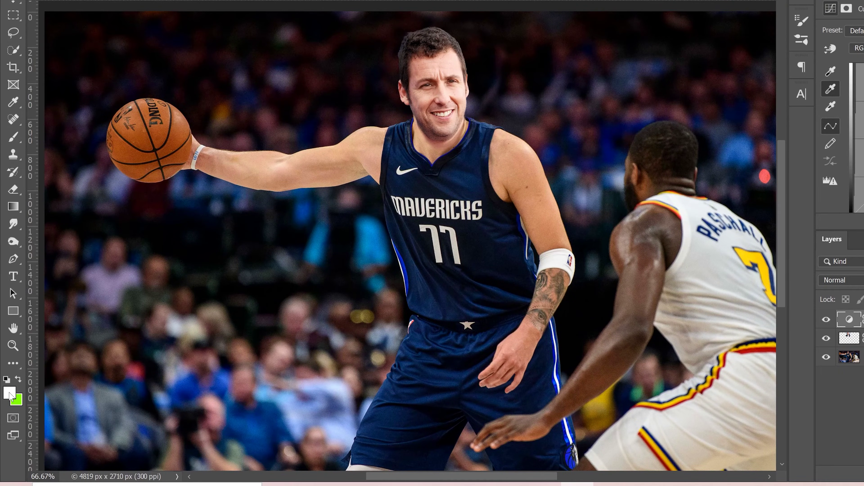
Set the foreground color to a skin tone sampled from the player's outstretched arm.
left_click(10, 395)
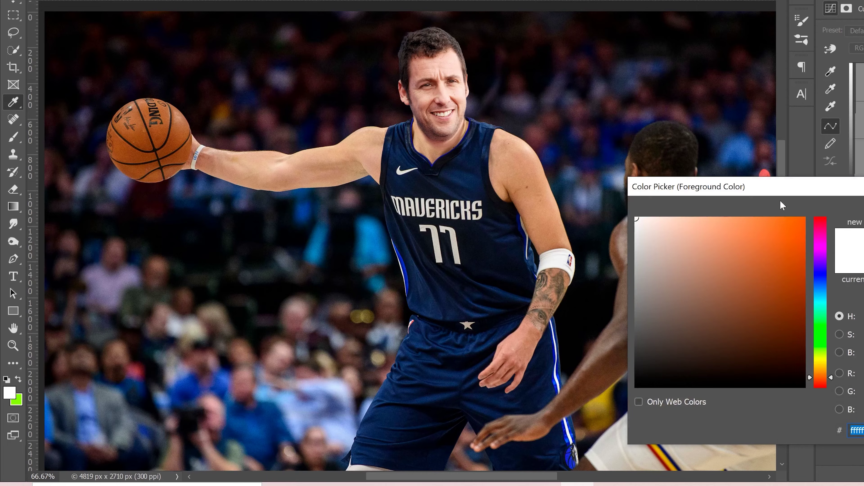
left_click_drag(782, 191, 758, 182)
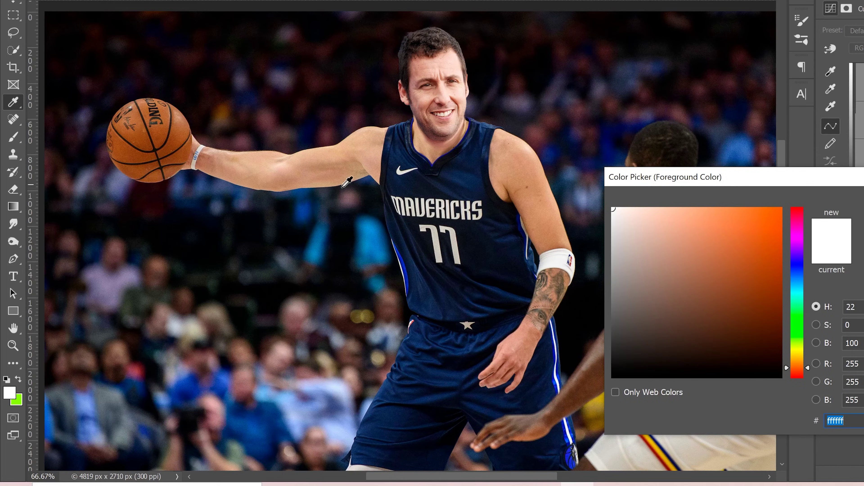
left_click(310, 156)
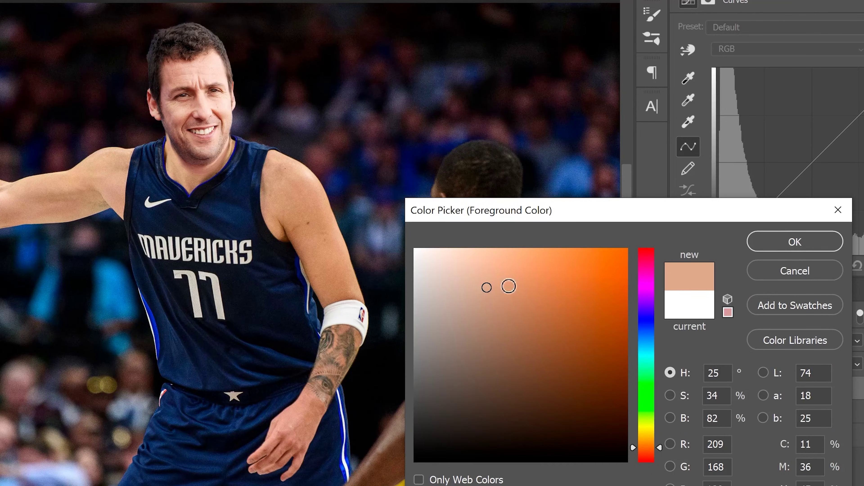
left_click(786, 242)
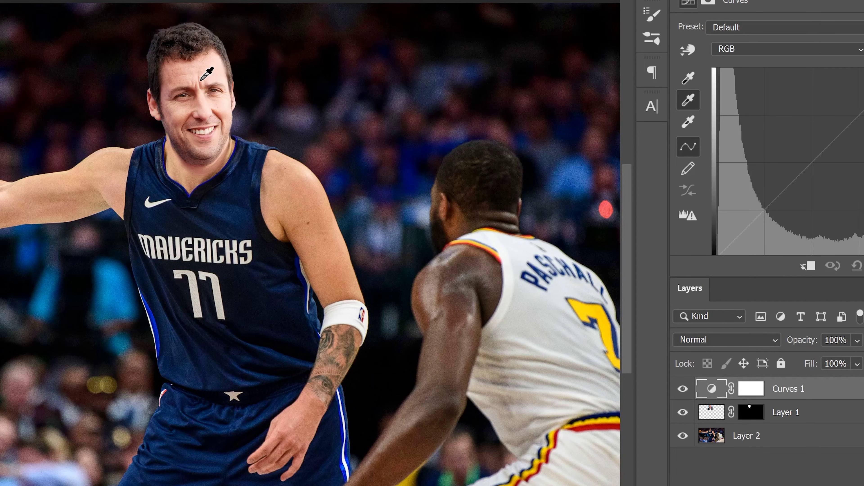
Color-correct the head by sampling its forehead with the Curves gray-point eyedropper, and clip Curves 1 to Layer 1.
left_click(187, 72)
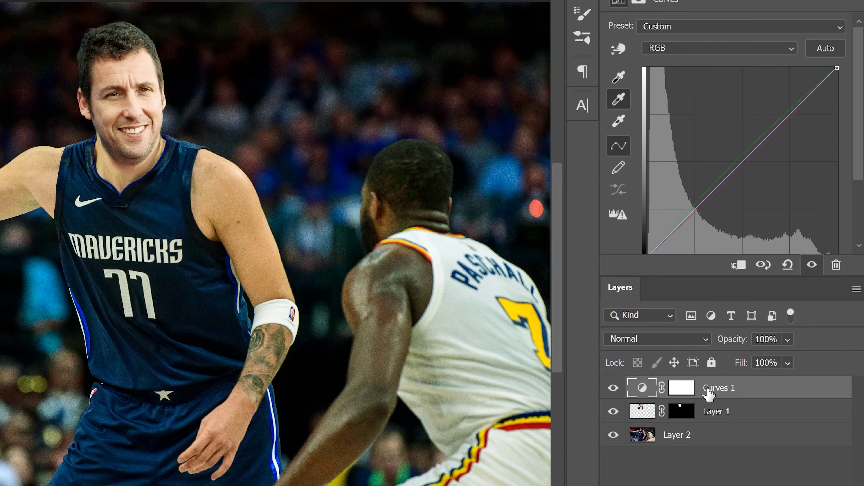
left_click(739, 265)
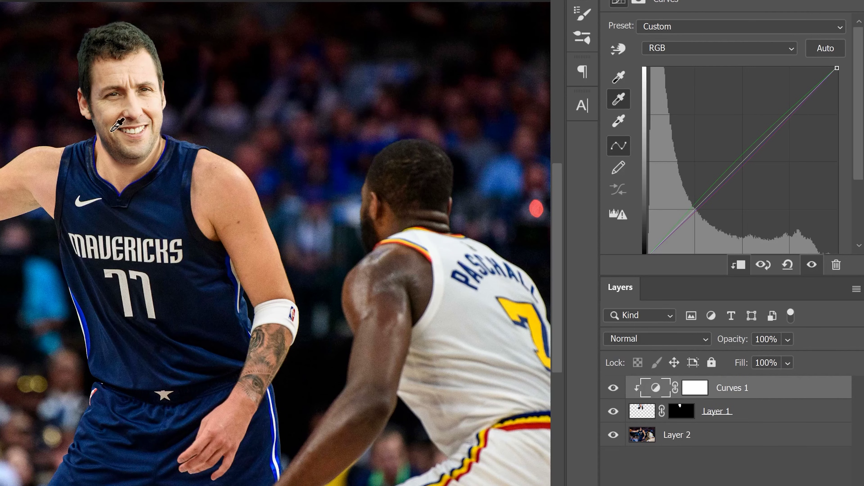
left_click(613, 388)
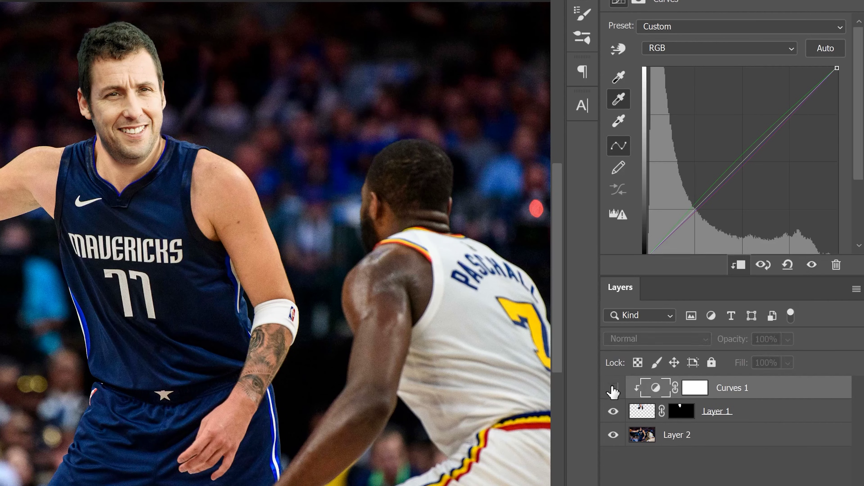
left_click(614, 389)
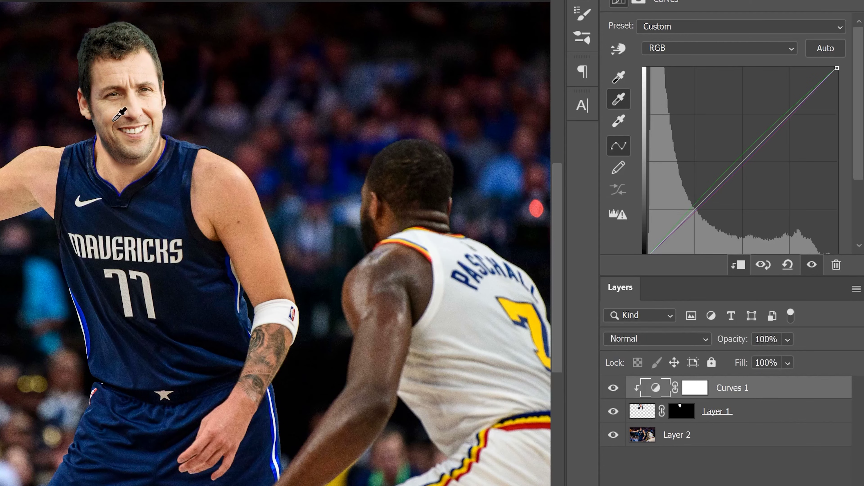
left_click(639, 390, "alt")
Lower the Curves 1 layer's opacity to 64%.
left_click(788, 341)
left_click_drag(841, 357, 828, 356)
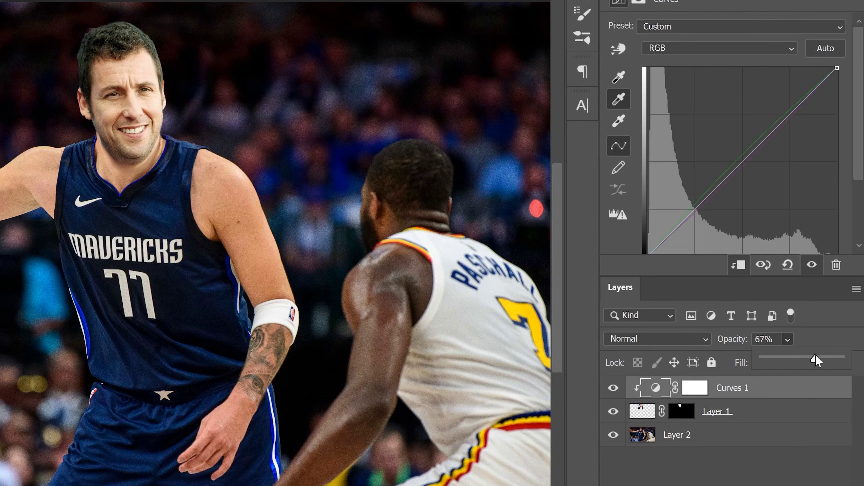
left_click_drag(797, 361, 815, 364)
Try a Color Balance adjustment on Layer 1 with Curves 1 hidden, setting midtones Cyan-Red to -19 and shifting slightly toward yellow.
left_click(715, 411)
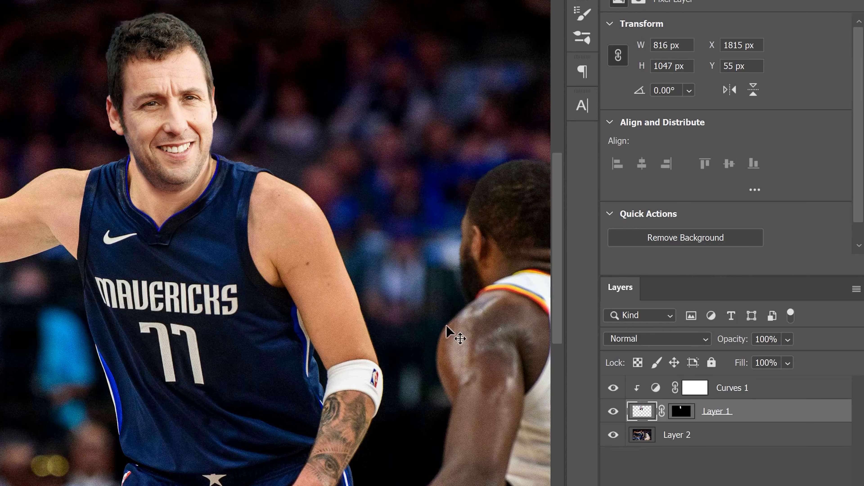
left_click(614, 388)
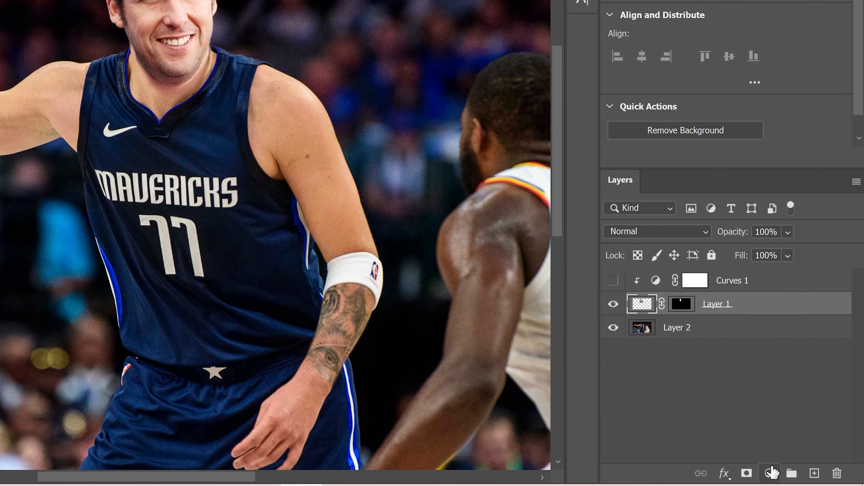
left_click(770, 474)
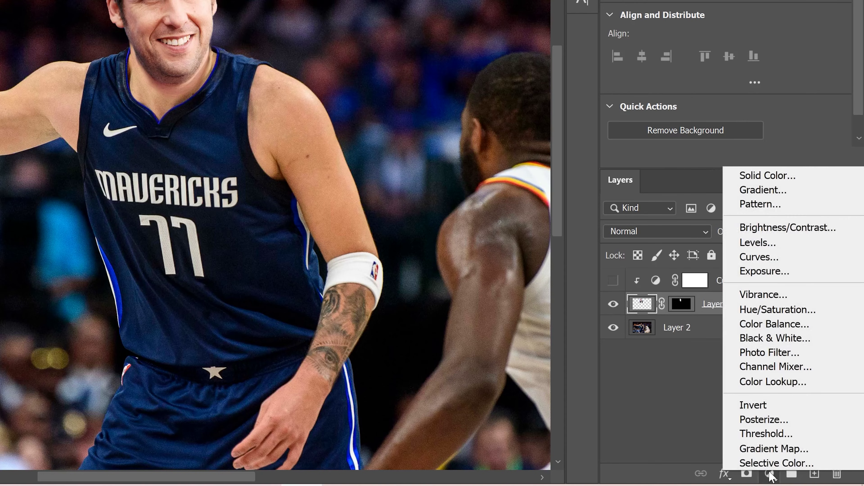
left_click(785, 325)
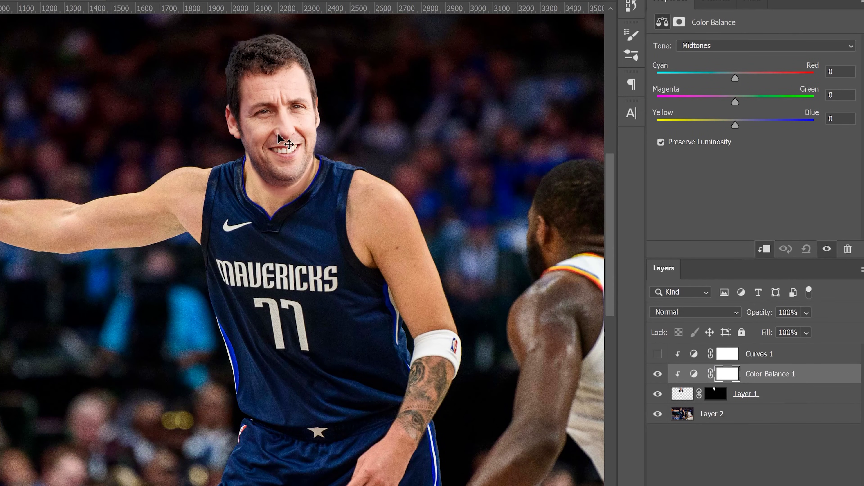
left_click_drag(740, 77, 720, 76)
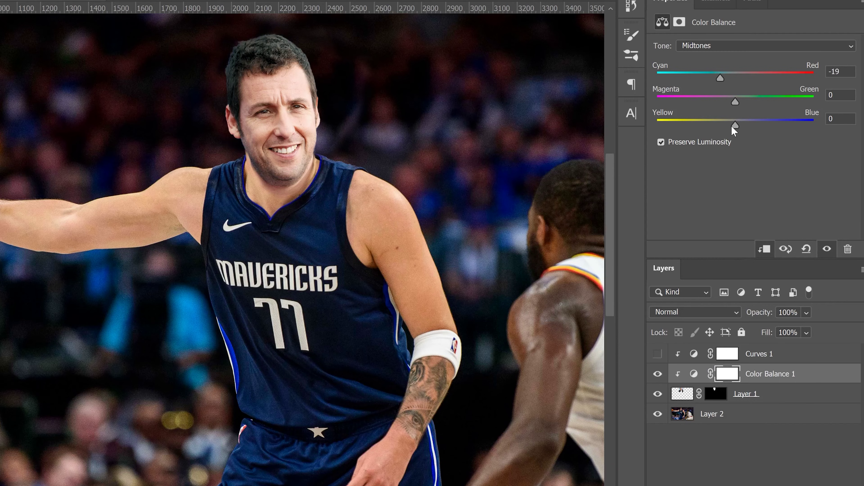
left_click_drag(726, 125, 724, 124)
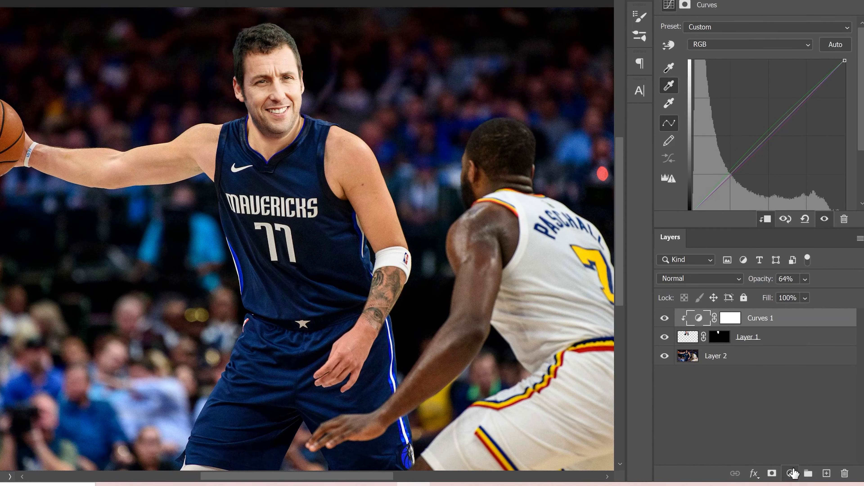
Add a Levels adjustment layer above Curves 1 and clip it to the head layer.
left_click(791, 474)
left_click(781, 290)
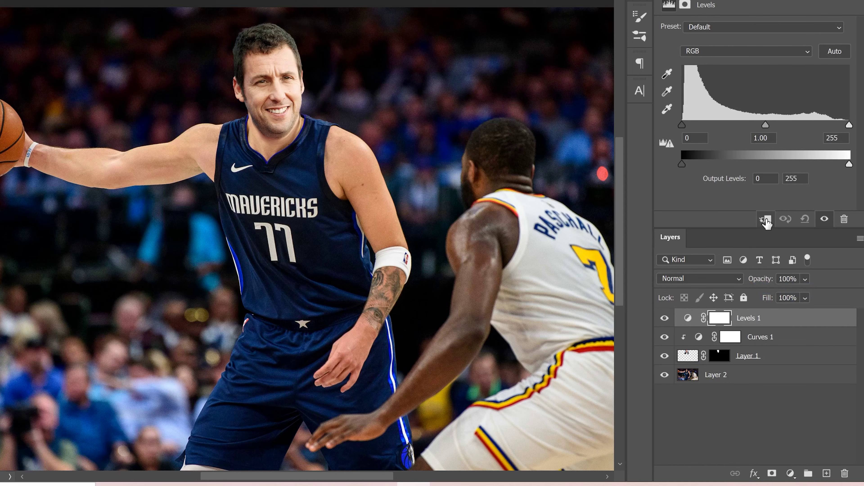
left_click(765, 221)
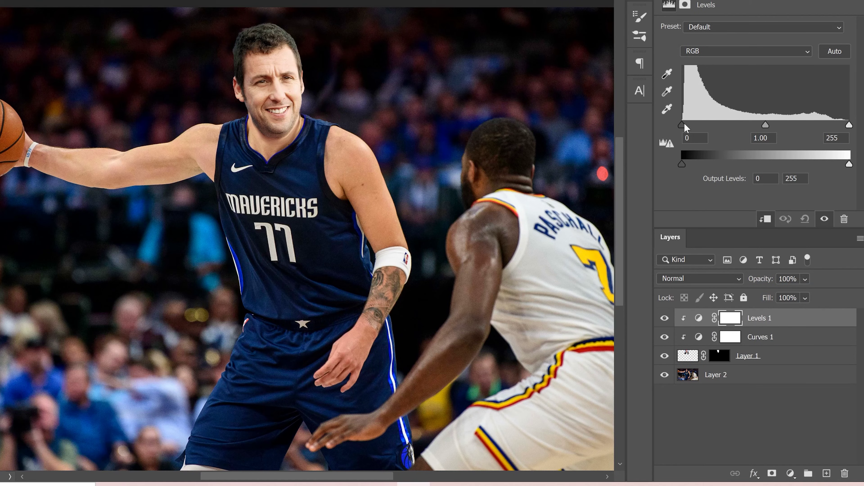
Set the head's Levels to input black 7, midtones 0.86 and output white 236.
left_click_drag(683, 124, 686, 125)
mouse_move(845, 166)
left_mouse_down()
mouse_move(833, 165)
mouse_move(850, 166)
left_mouse_up()
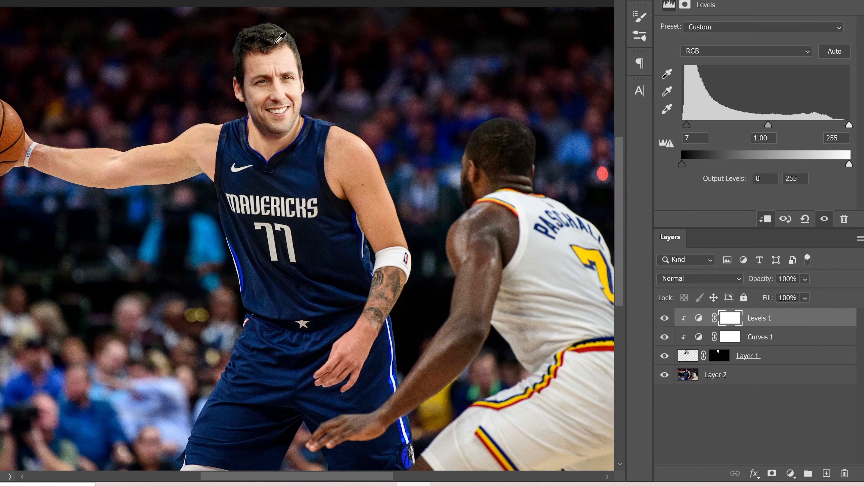
left_click_drag(850, 165, 837, 162)
left_click_drag(773, 125, 775, 123)
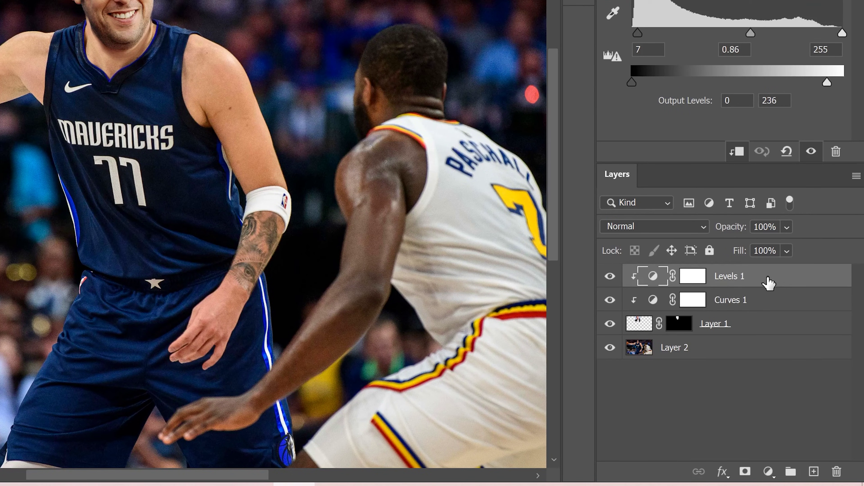
Group all the layers from Levels 1 down to Layer 2.
left_click(749, 354, "shift")
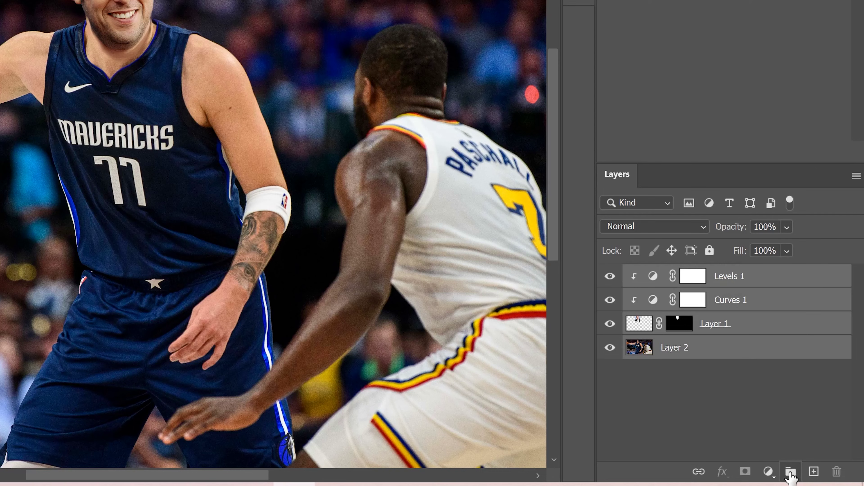
left_click(790, 473)
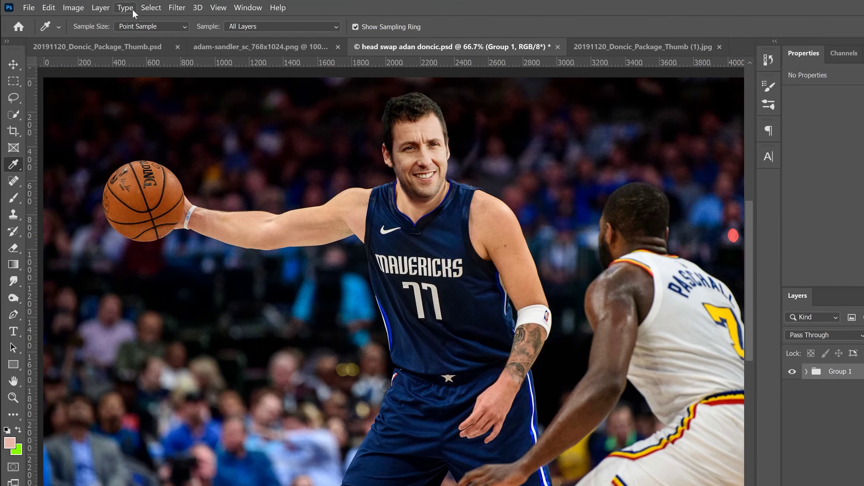
Duplicate Group 1 as Group 1 copy and hide the original group.
left_click(100, 8)
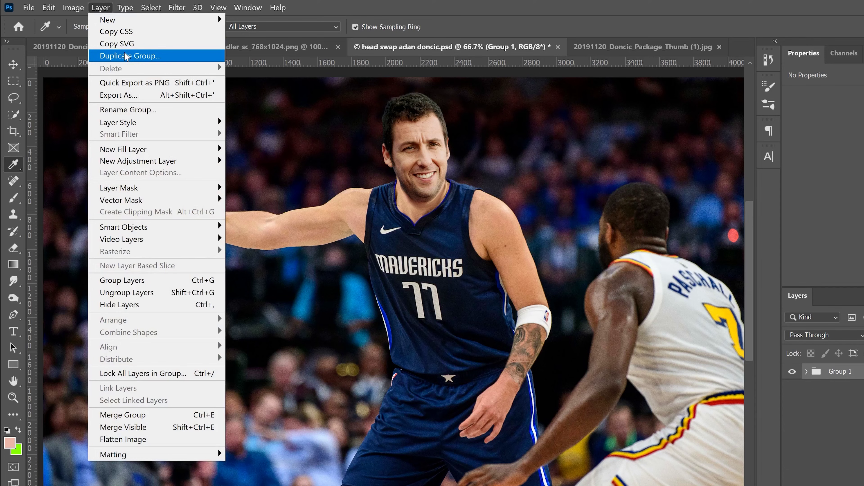
left_click(129, 56)
left_click(657, 166)
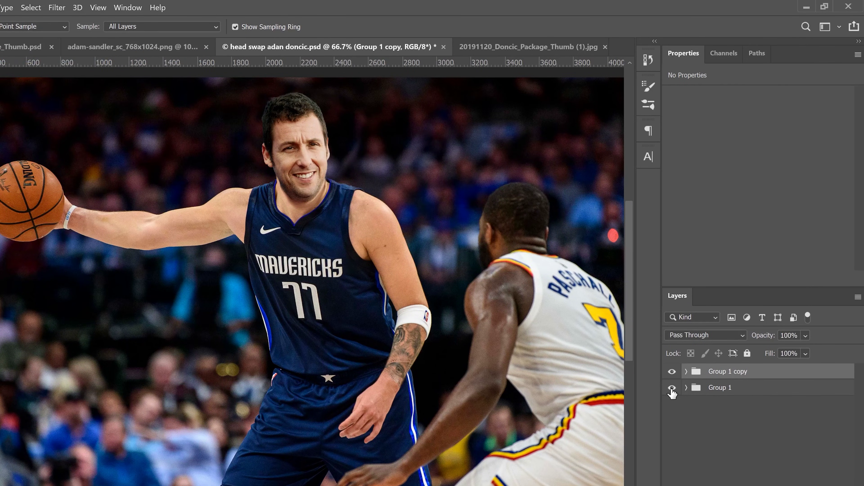
left_click(672, 388)
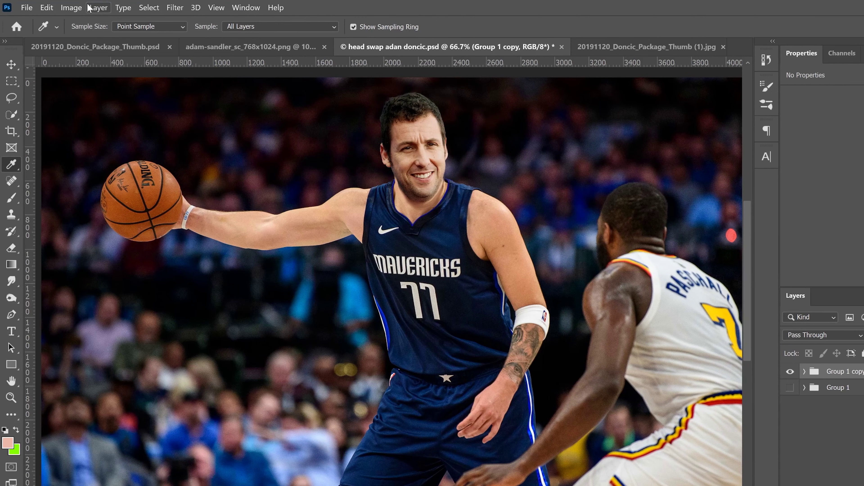
Merge the Group 1 copy group into a single pixel layer.
left_click(94, 8)
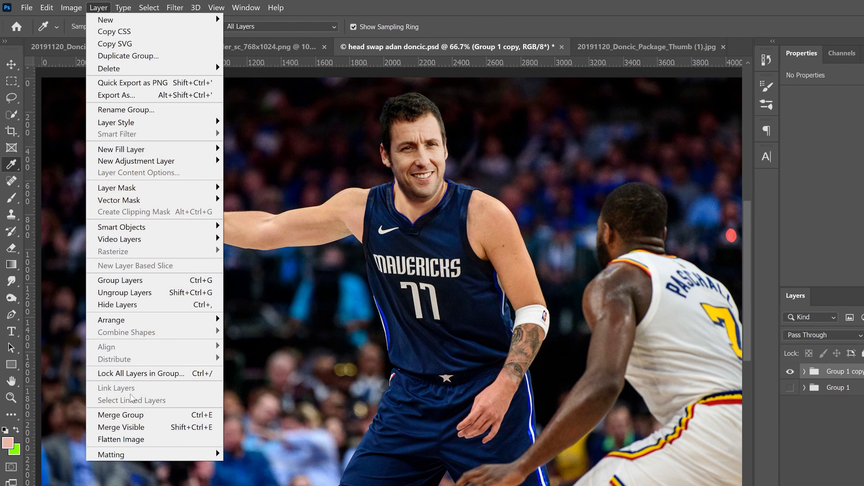
left_click(121, 415)
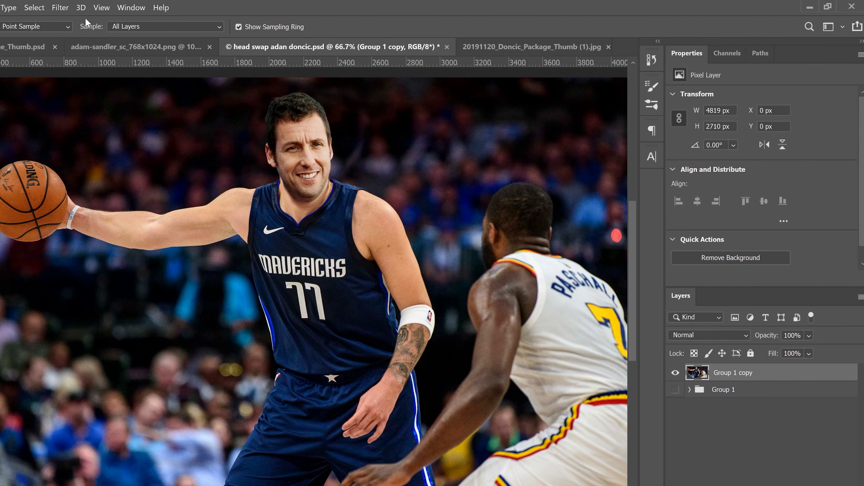
Apply the Camera Raw Filter to the merged Group 1 copy layer with Vibrance +32 and Clarity +26.
left_click(59, 8)
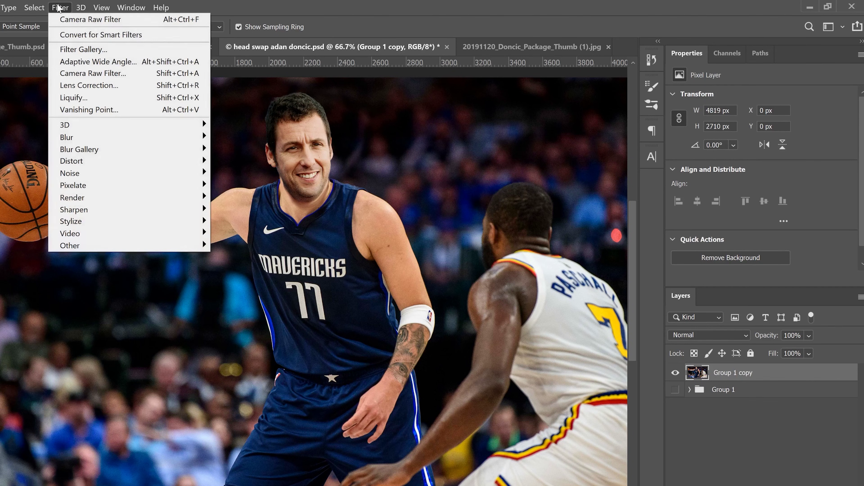
left_click(89, 75)
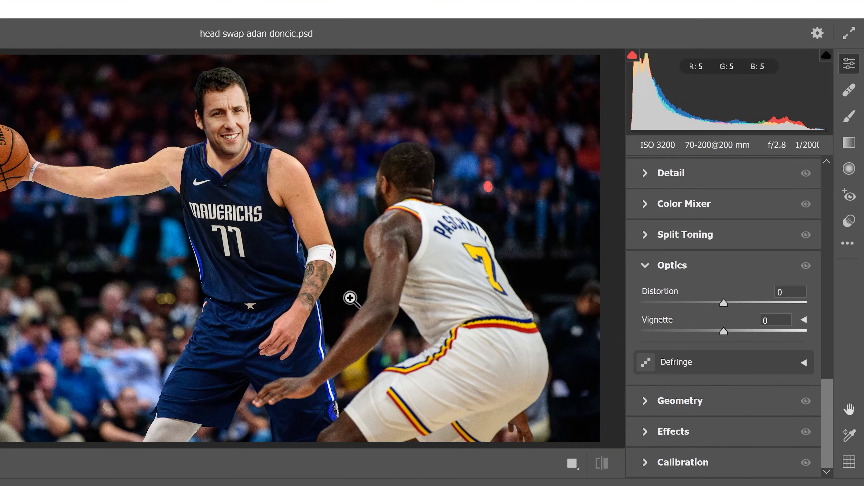
left_click_drag(830, 421, 831, 282)
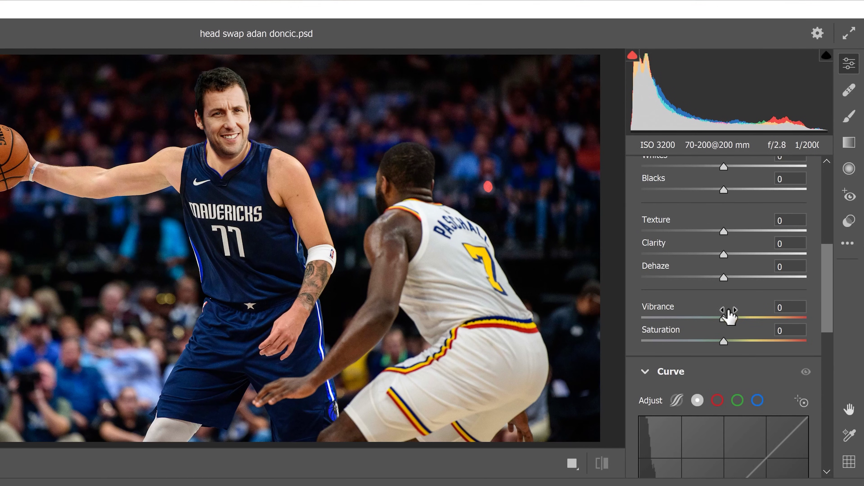
left_click_drag(725, 318, 751, 320)
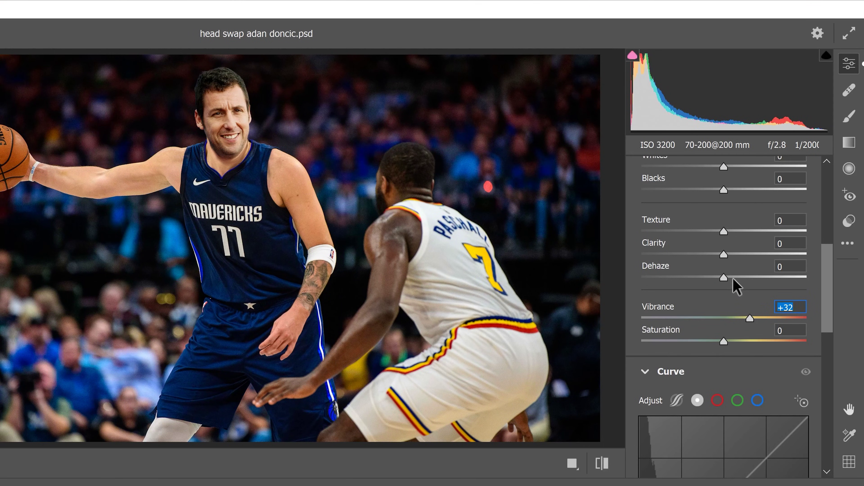
left_click_drag(725, 254, 746, 255)
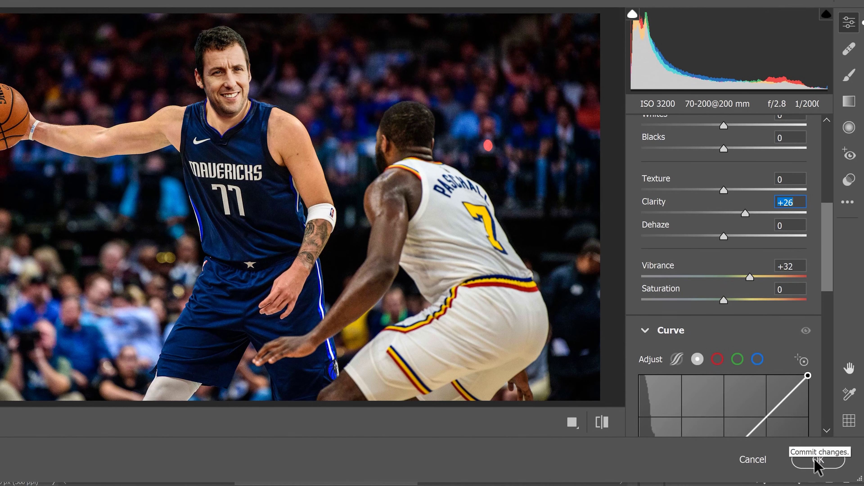
left_click(818, 462)
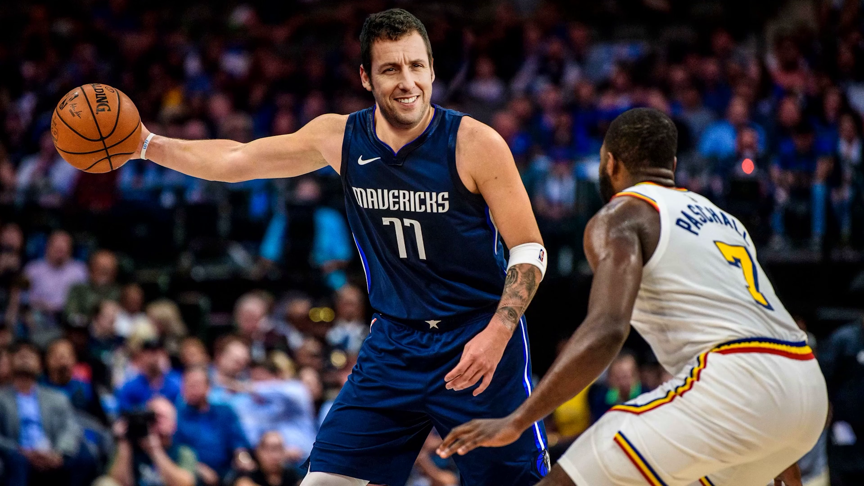